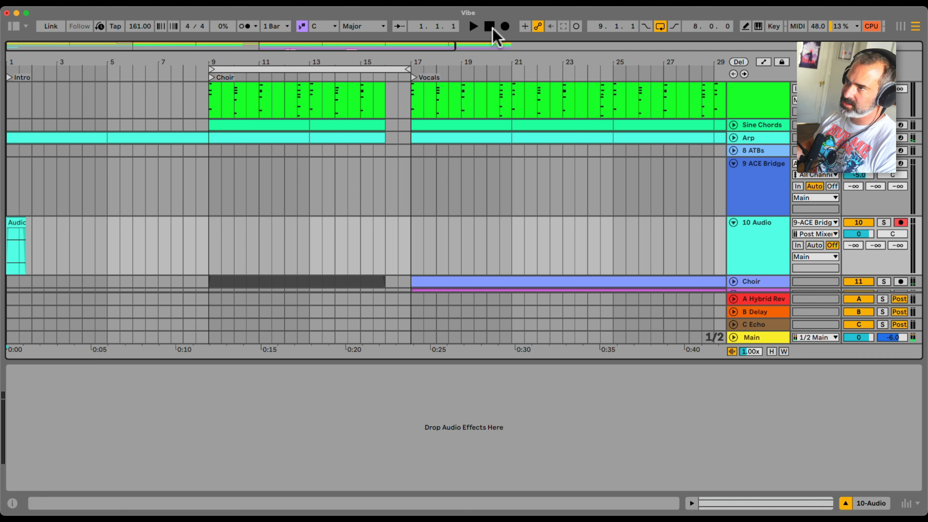
Record the ACE Bridge output onto the 10 Audio track from bar 1 to about bar 17.
{"action": "key", "text": "super+Tab"}
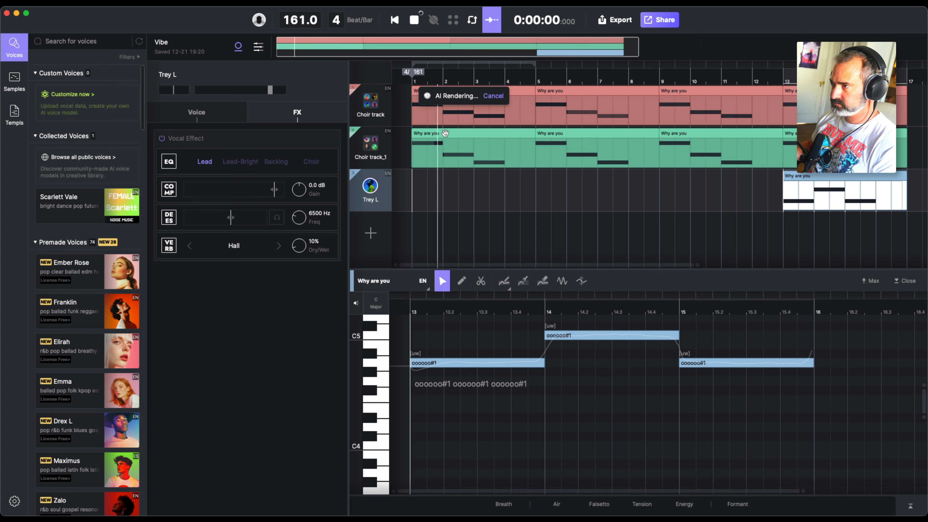
{"action": "key", "text": "super+Tab"}
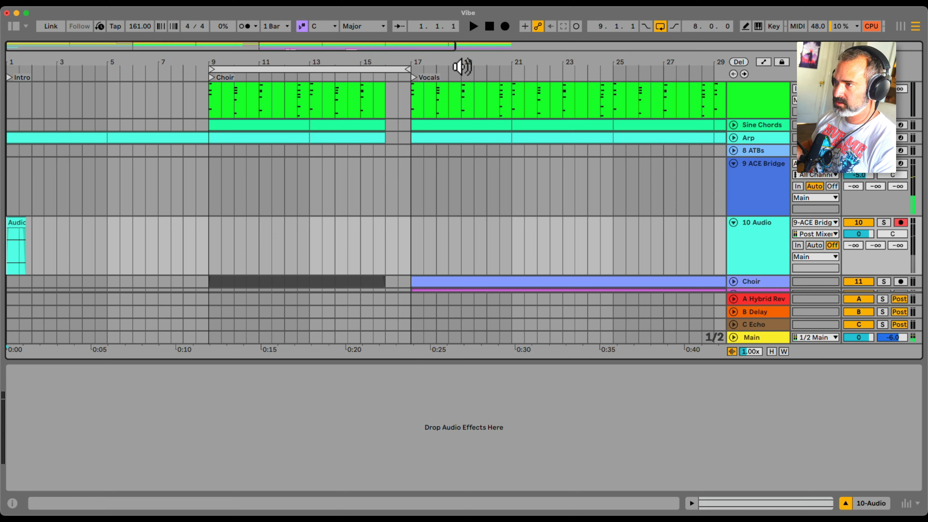
{"action": "left_click", "coordinate": [505, 26]}
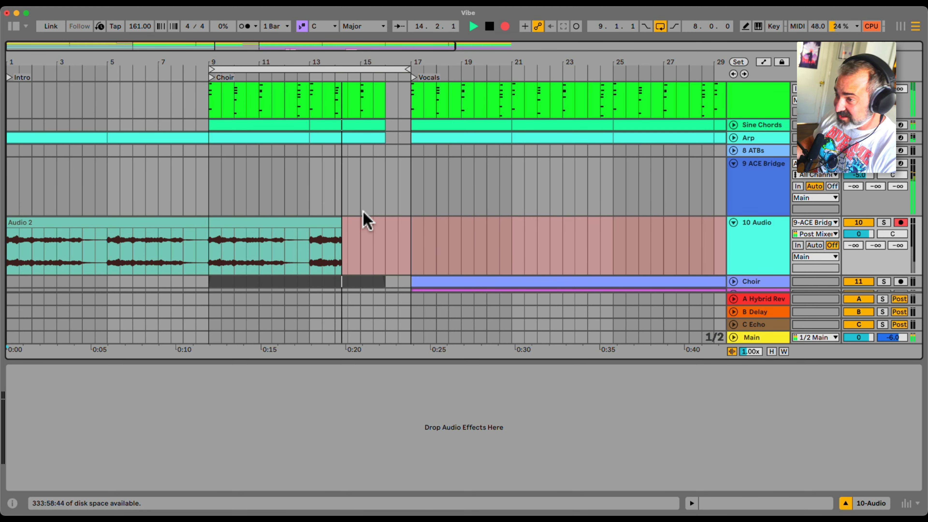
{"action": "scroll", "coordinate": [364, 214], "scroll_direction": "down", "scroll_amount": 1}
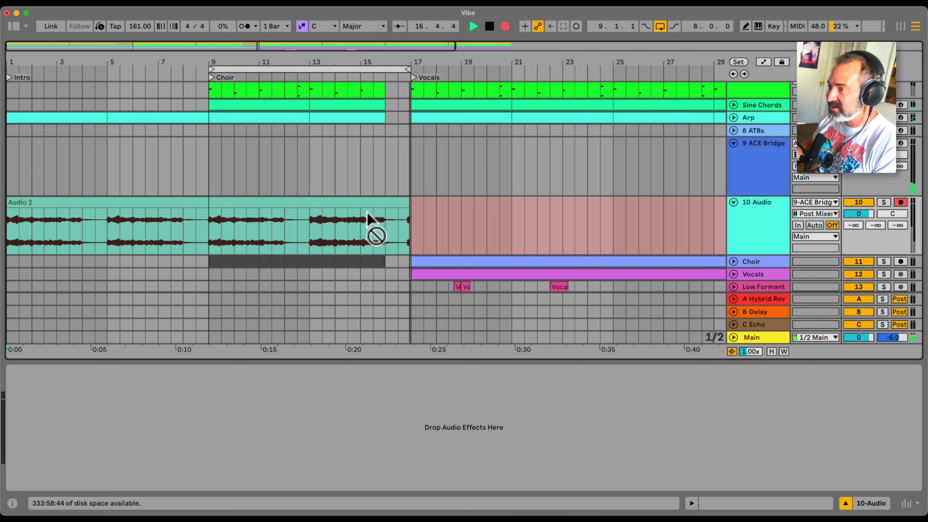
{"action": "key", "text": "space"}
Delete the newly recorded clip from the 10 Audio track and reactivate the muted Choir clip at bar 9.
{"action": "key", "text": "Delete"}
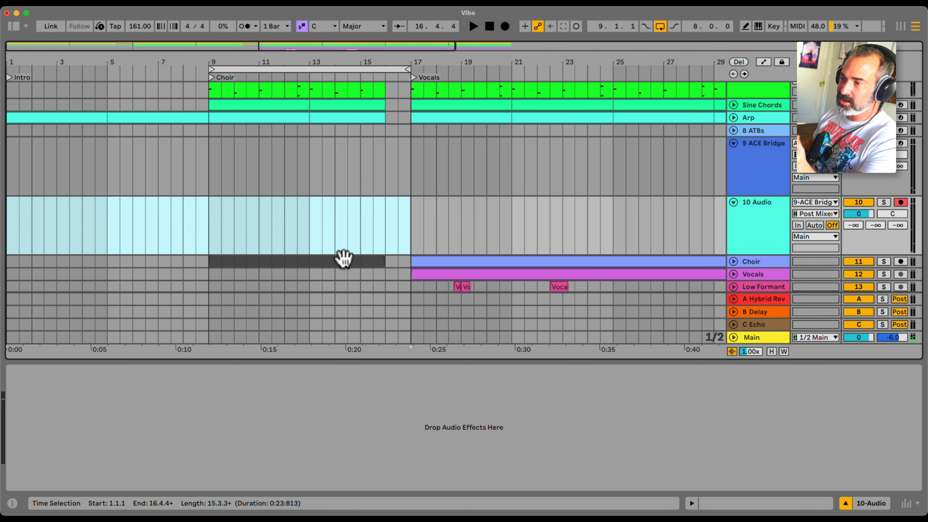
{"action": "left_click", "coordinate": [344, 260]}
{"action": "key", "text": "0"}
{"action": "scroll", "coordinate": [727, 238], "scroll_direction": "down", "scroll_amount": 3}
{"action": "left_click", "coordinate": [747, 224]}
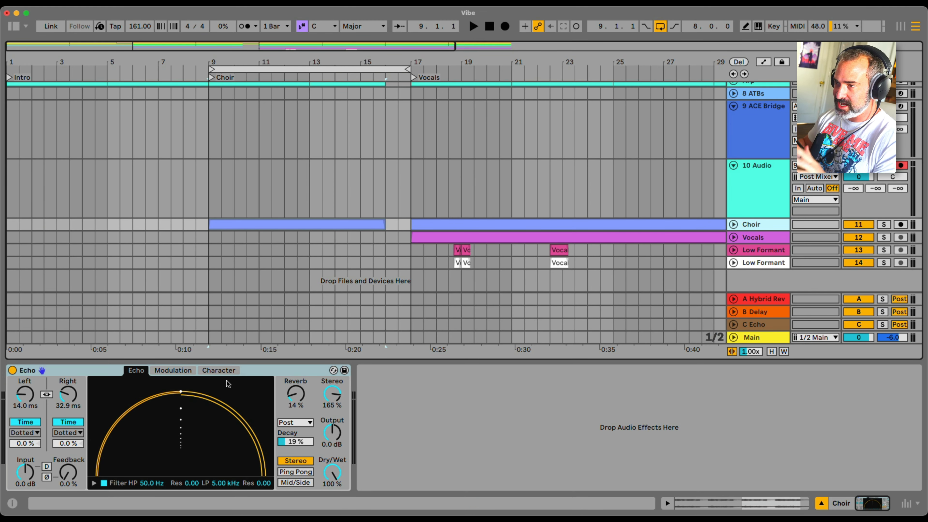
Solo the Choir track and play its clip from bar 9.
{"action": "left_click", "coordinate": [292, 221]}
{"action": "left_click", "coordinate": [883, 224]}
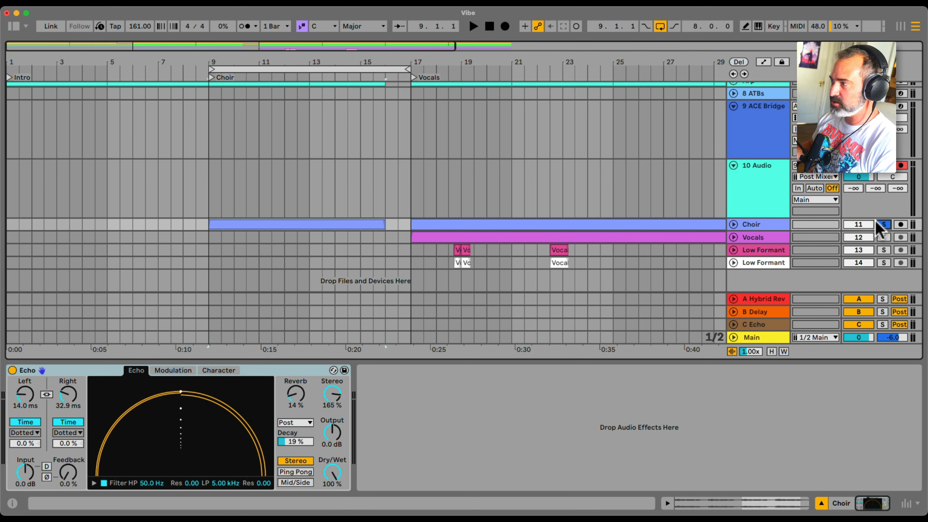
{"action": "key", "text": "space"}
{"action": "scroll", "coordinate": [499, 214], "scroll_direction": "down", "scroll_amount": 1}
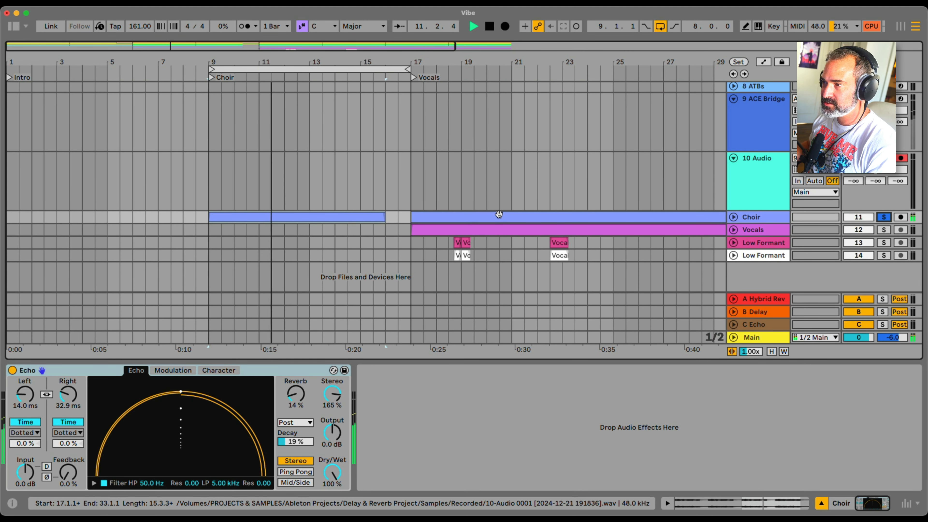
{"action": "key", "text": "space"}
Undo the Choir clip reactivation and the deletion of the recorded Audio 2 clip.
{"action": "left_click", "coordinate": [446, 189]}
{"action": "key", "text": "super+z"}
{"action": "key", "text": "super+z"}
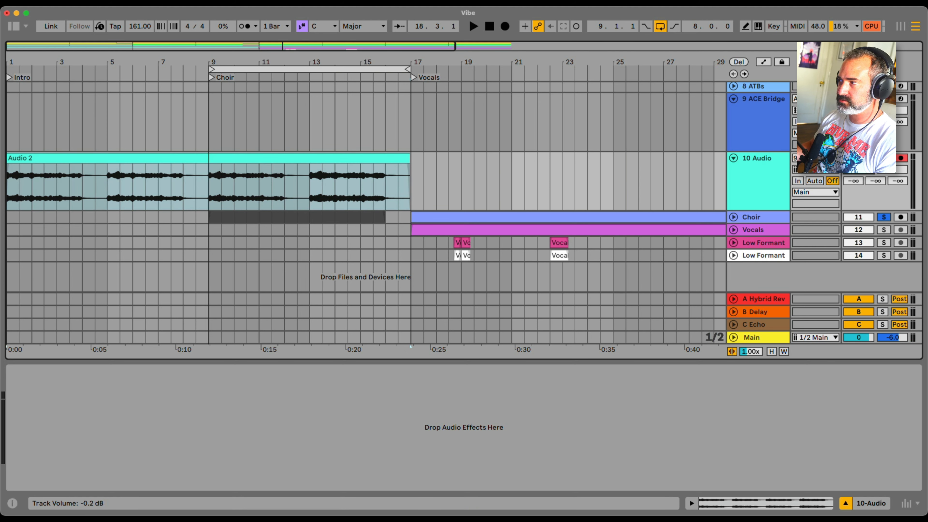
Split the recorded Audio 2 clip at bar 9.
{"action": "left_click", "coordinate": [231, 183]}
{"action": "left_click", "coordinate": [213, 185]}
{"action": "key", "text": "super+e"}
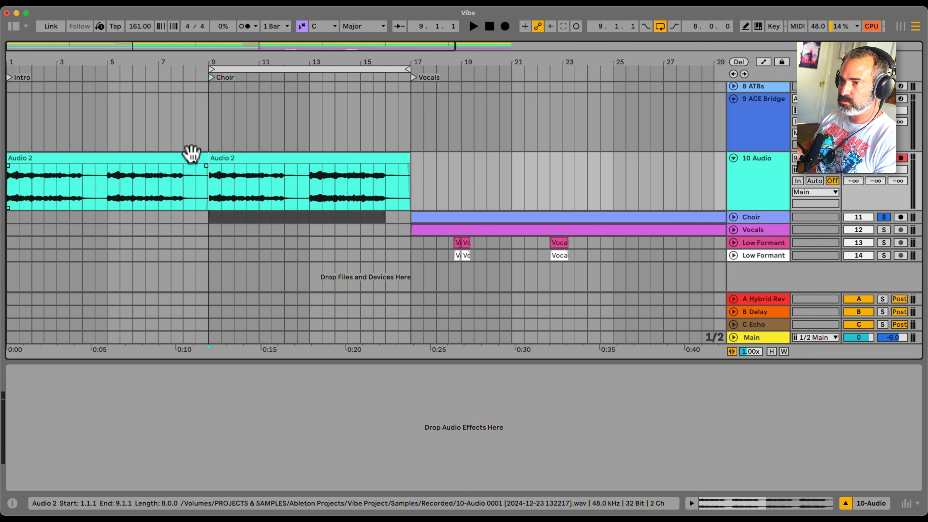
Delete the part of the Audio 2 recording before bar 9.
{"action": "left_click", "coordinate": [191, 155]}
{"action": "key", "text": "Delete"}
{"action": "left_click", "coordinate": [874, 170]}
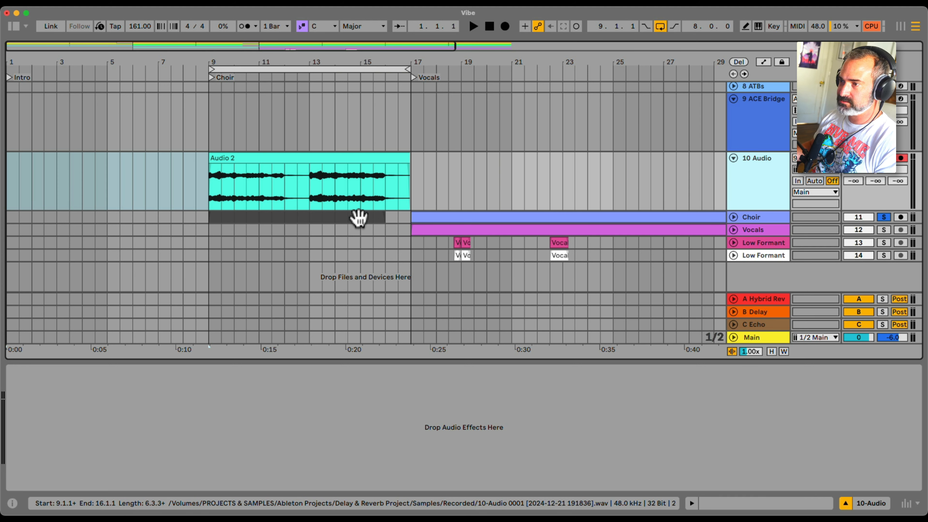
Try to place the remaining Audio 2 clip at bar 17, and undo the attempt.
{"action": "left_click", "coordinate": [359, 219]}
{"action": "left_click", "coordinate": [286, 162]}
{"action": "left_click_drag", "start_coordinate": [286, 168], "coordinate": [471, 165]}
{"action": "left_click", "coordinate": [357, 162]}
{"action": "key", "text": "super+z"}
{"action": "key", "text": "super+z"}
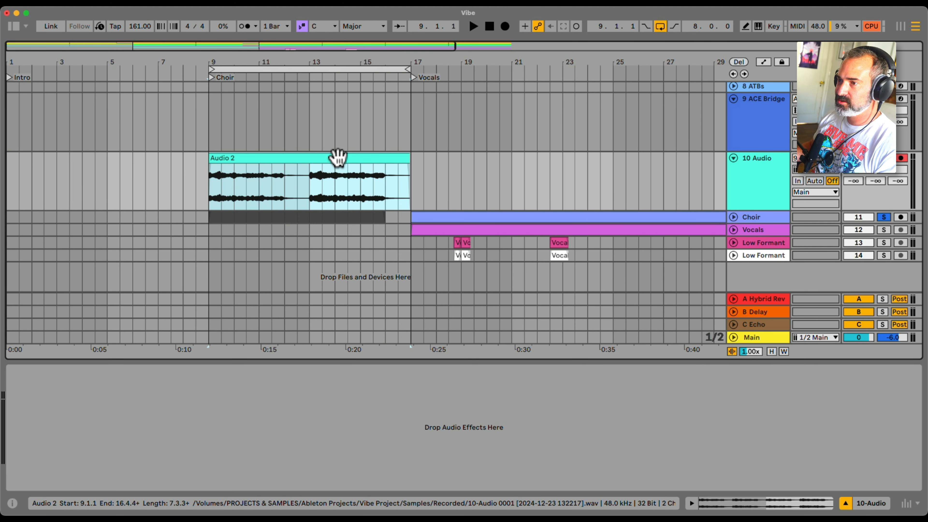
Move both parts of the Audio 2 recording to start at bar 17, and copy an eight-bar part back to bar 9.
{"action": "left_click_drag", "start_coordinate": [95, 154], "coordinate": [497, 155]}
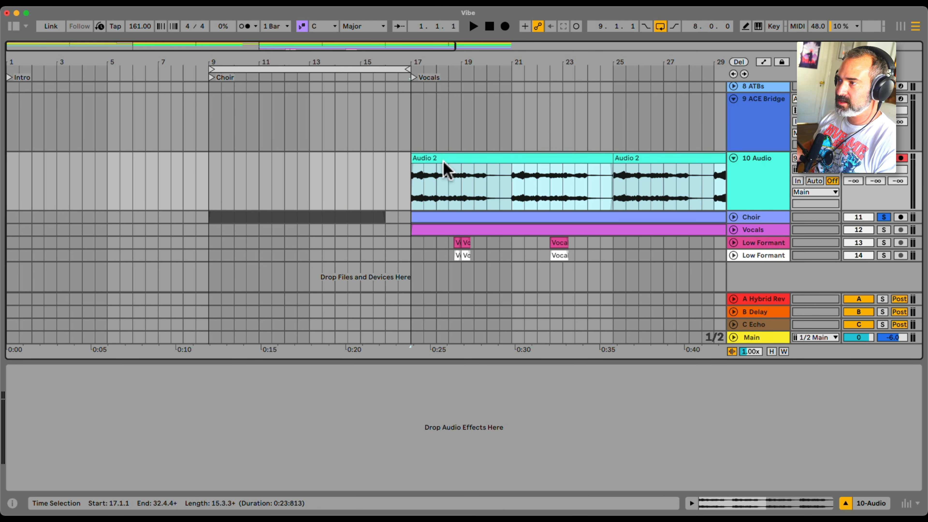
{"action": "left_click_drag", "start_coordinate": [690, 163], "coordinate": [296, 172]}
Reactivate the muted Choir clip at bar 9 and turn off the Choir track's solo.
{"action": "left_click", "coordinate": [315, 218]}
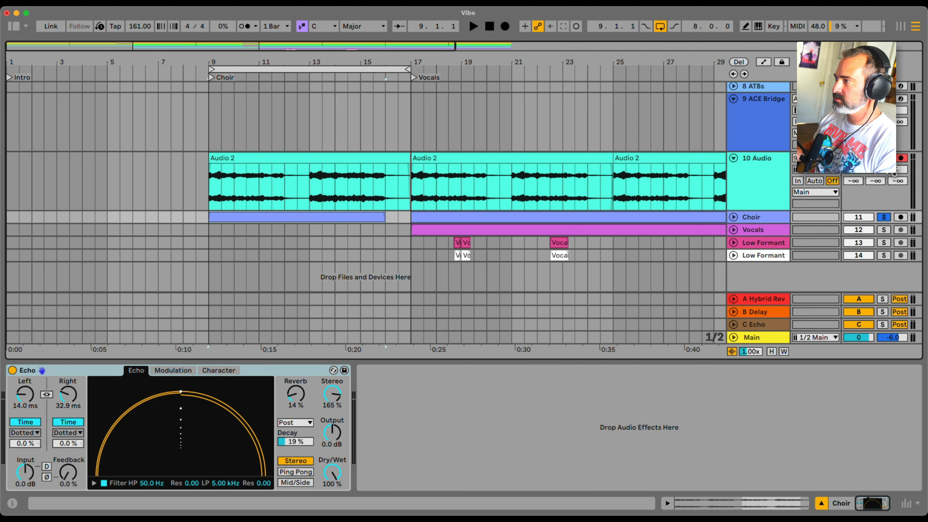
{"action": "left_click", "coordinate": [207, 146]}
{"action": "scroll", "coordinate": [362, 189], "scroll_direction": "up", "scroll_amount": 1}
{"action": "scroll", "coordinate": [411, 194], "scroll_direction": "up", "scroll_amount": 2}
Switch to ACE Studio and open the lyric of the first note in the Trey L clip for editing.
{"action": "key", "text": "super+Tab"}
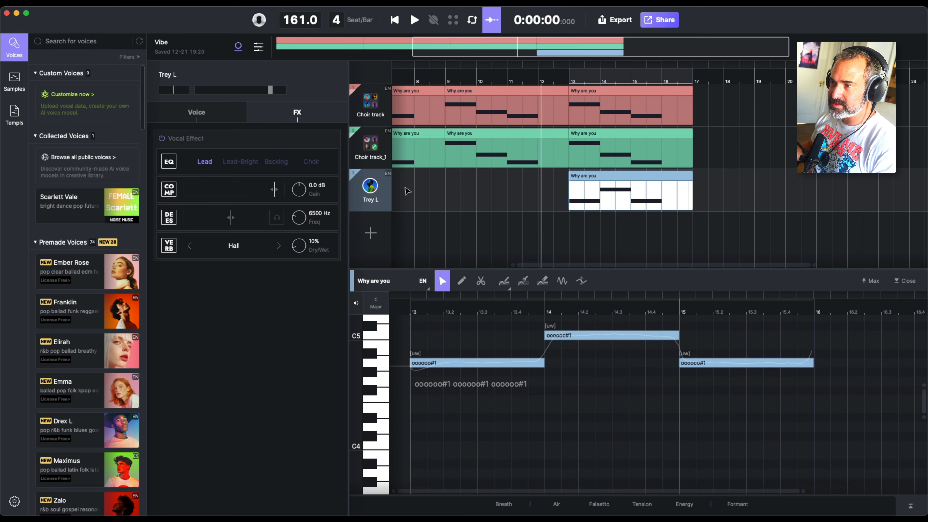
{"action": "left_click", "coordinate": [502, 364]}
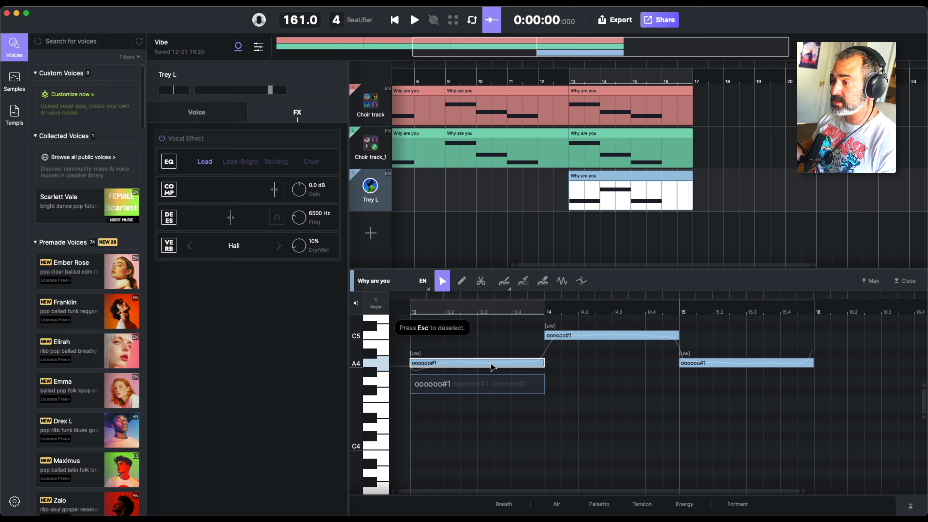
{"action": "double_click", "coordinate": [492, 367]}
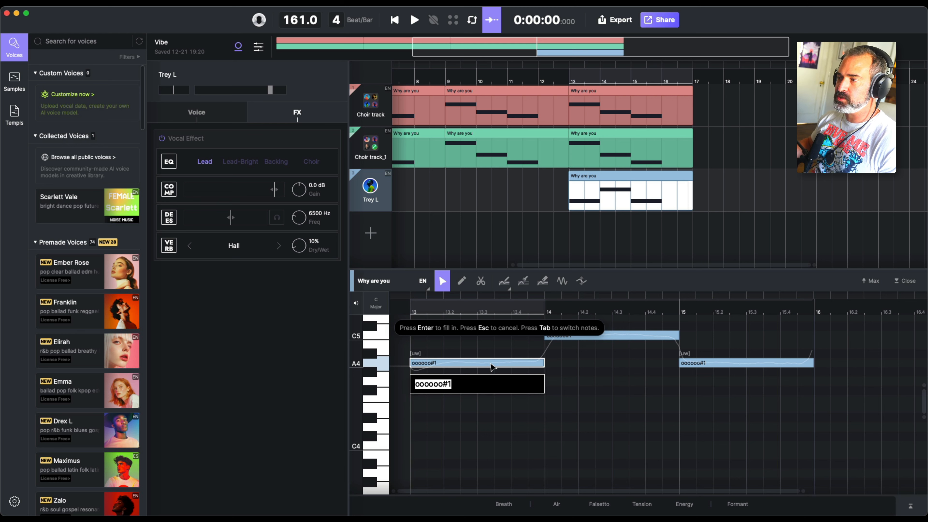
{"action": "left_click", "coordinate": [579, 374]}
{"action": "double_click", "coordinate": [504, 363]}
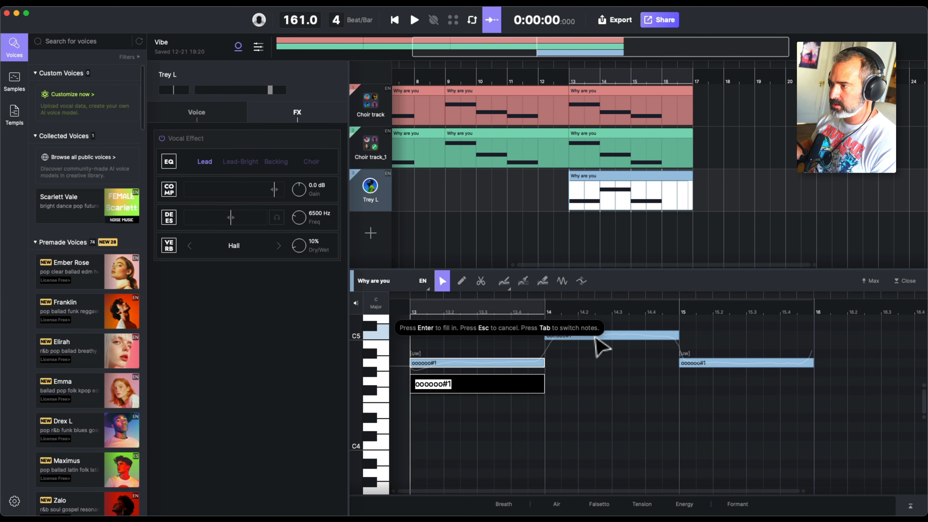
{"action": "left_click_drag", "start_coordinate": [713, 330], "coordinate": [516, 389]}
{"action": "right_click", "coordinate": [518, 370]}
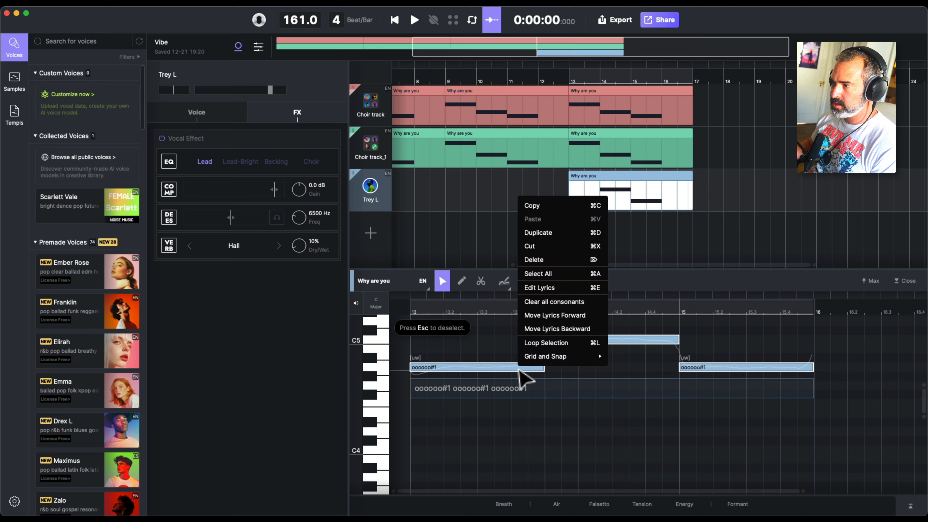
{"action": "left_click", "coordinate": [562, 288]}
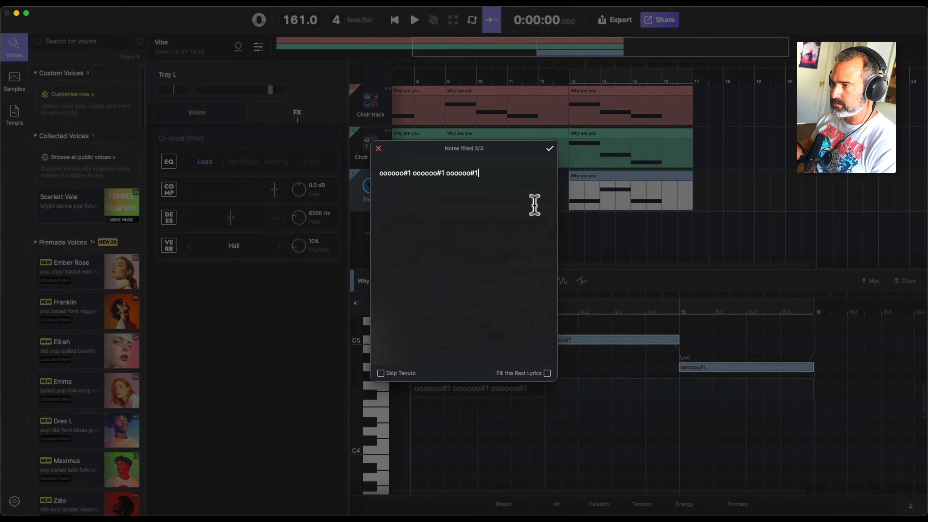
{"action": "left_click", "coordinate": [379, 149]}
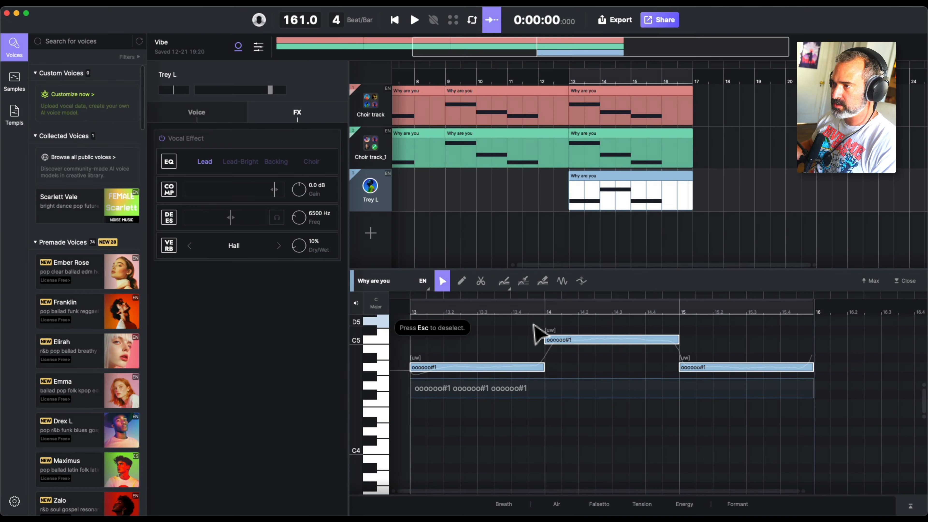
Switch back to Ableton Live, unfold the Vocals track, and show its clip and device chain at bar 17.
{"action": "key", "text": "super+Tab"}
{"action": "scroll", "coordinate": [475, 270], "scroll_direction": "right", "scroll_amount": 2}
{"action": "scroll", "coordinate": [475, 270], "scroll_direction": "right", "scroll_amount": 2}
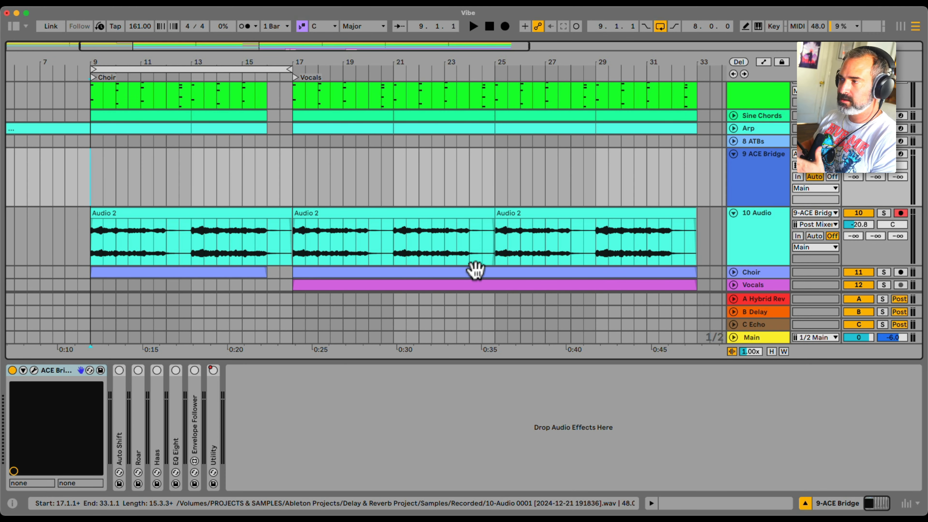
{"action": "scroll", "coordinate": [476, 269], "scroll_direction": "right", "scroll_amount": 1}
{"action": "scroll", "coordinate": [477, 273], "scroll_direction": "down", "scroll_amount": 2}
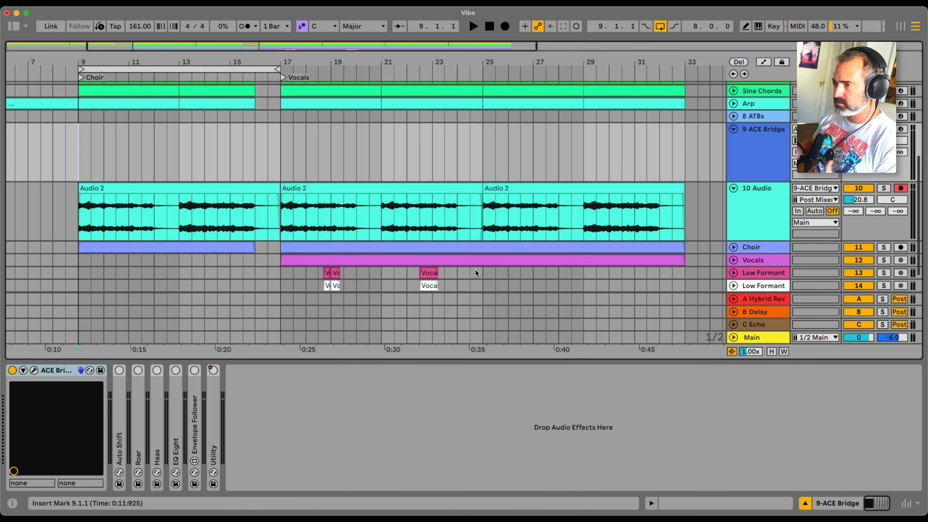
{"action": "left_click", "coordinate": [356, 248]}
{"action": "scroll", "coordinate": [348, 256], "scroll_direction": "down", "scroll_amount": 2}
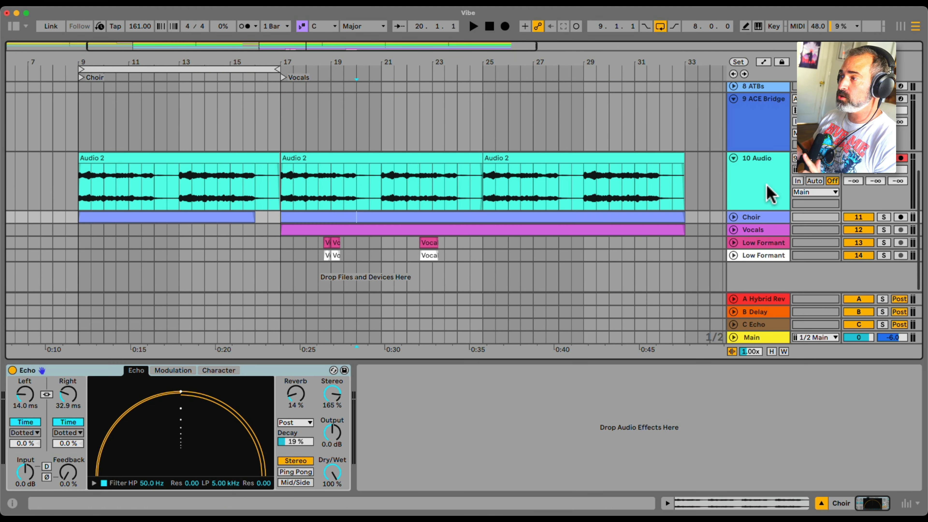
{"action": "left_click", "coordinate": [733, 230]}
{"action": "scroll", "coordinate": [460, 193], "scroll_direction": "down", "scroll_amount": 3}
{"action": "left_click", "coordinate": [369, 186]}
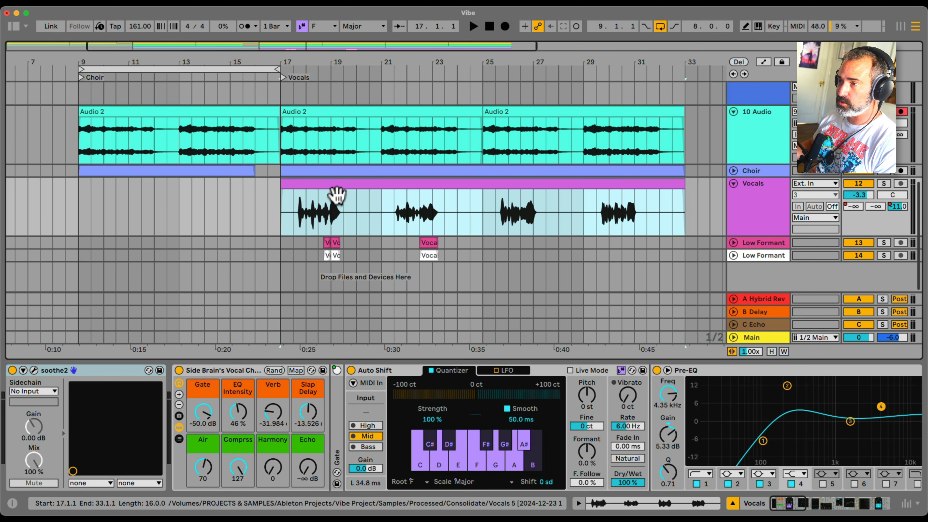
{"action": "left_click", "coordinate": [294, 207]}
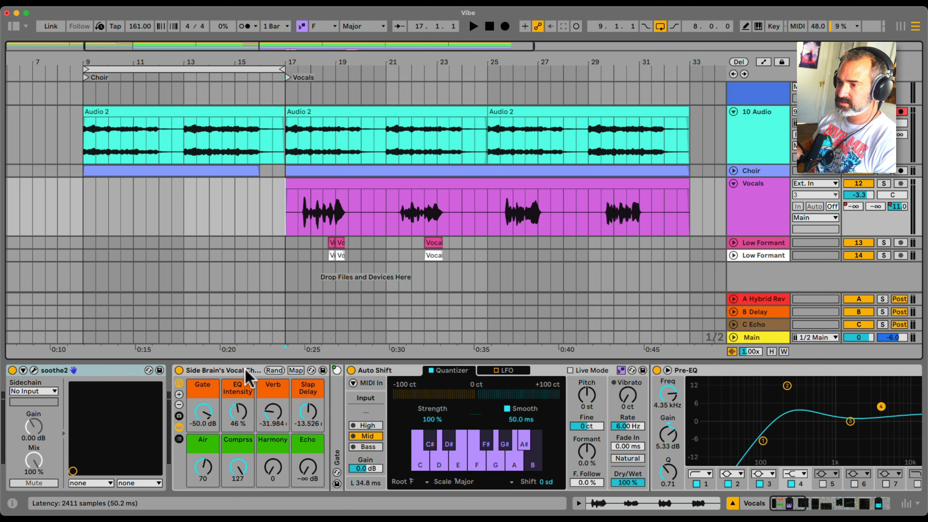
Examine the Vocals track's soothe2 plug-in settings and the rest of its effect chain.
{"action": "left_click", "coordinate": [34, 370]}
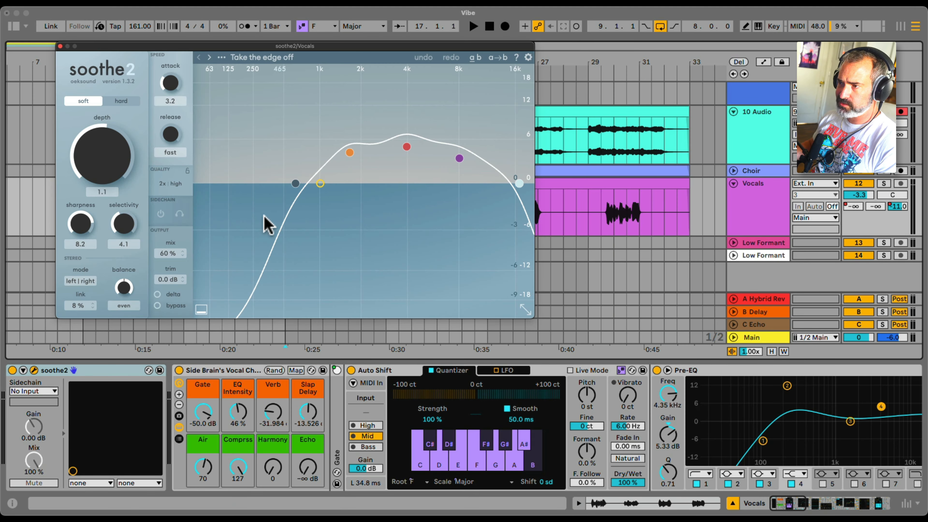
{"action": "left_click", "coordinate": [60, 47]}
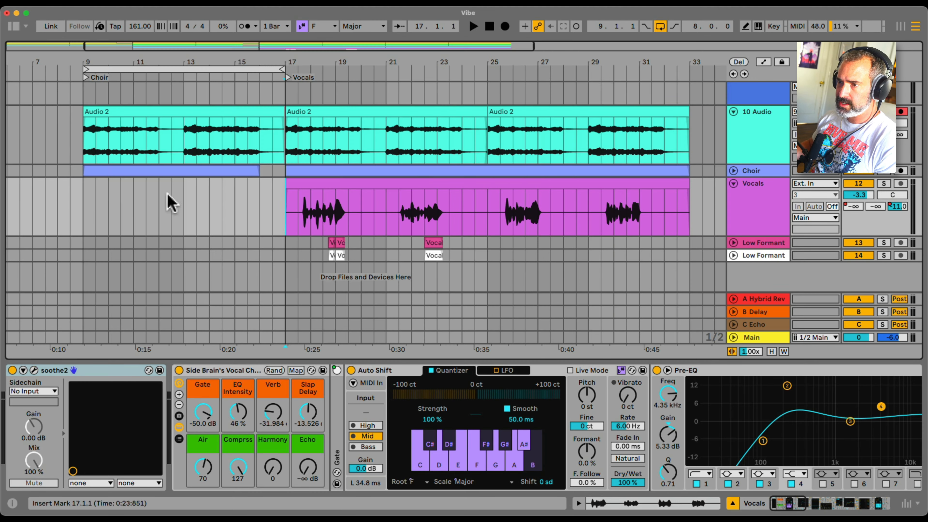
{"action": "scroll", "coordinate": [393, 442], "scroll_direction": "right", "scroll_amount": 5}
{"action": "scroll", "coordinate": [394, 440], "scroll_direction": "left", "scroll_amount": 5}
{"action": "scroll", "coordinate": [390, 431], "scroll_direction": "right", "scroll_amount": 15}
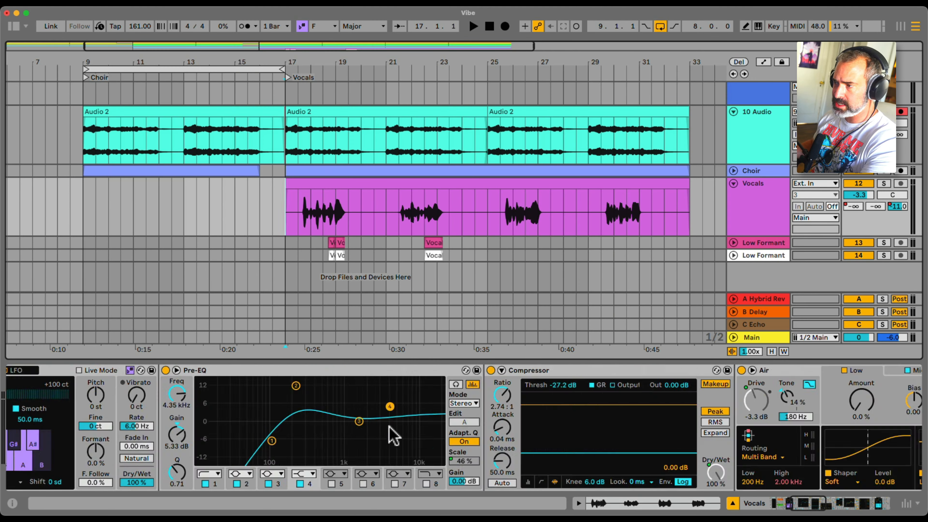
{"action": "scroll", "coordinate": [390, 426], "scroll_direction": "left", "scroll_amount": 15}
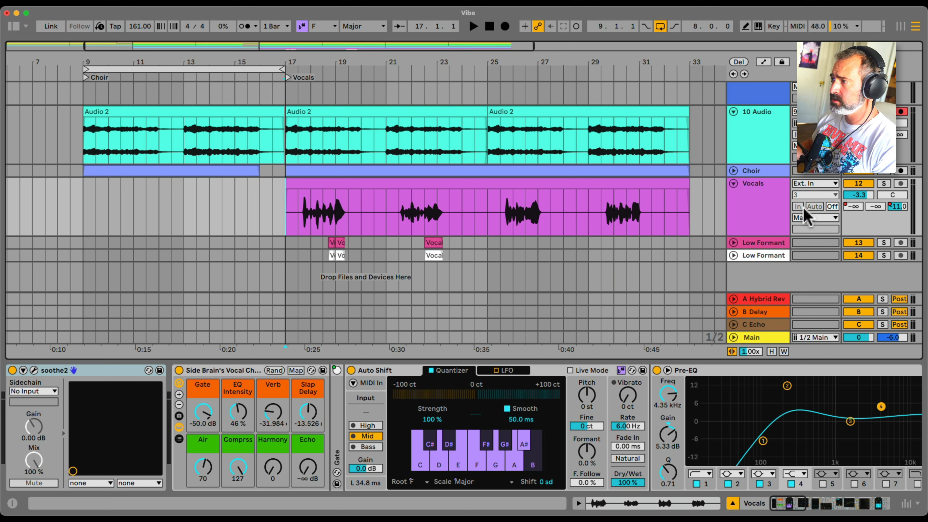
Solo the Vocals track and place the playback position at bar 17 to audition it.
{"action": "left_click", "coordinate": [748, 204]}
{"action": "left_click", "coordinate": [882, 185]}
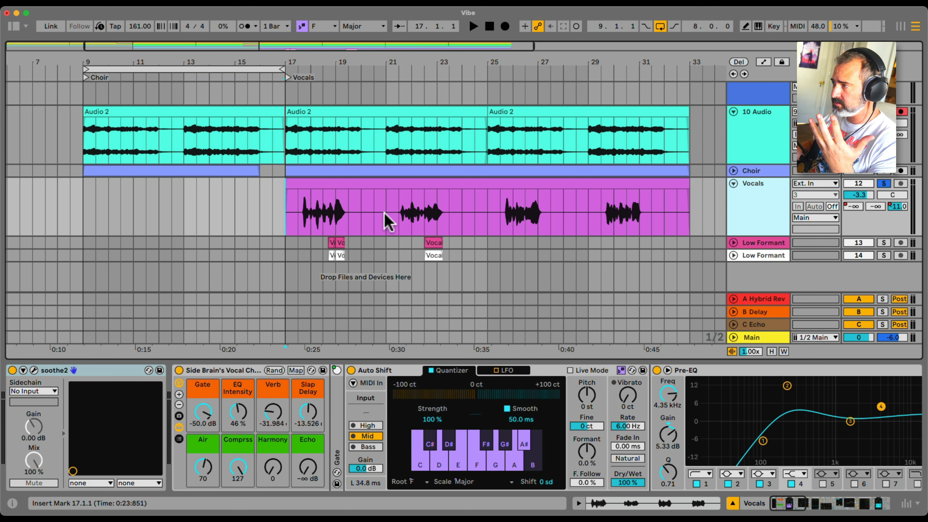
{"action": "left_click", "coordinate": [294, 209]}
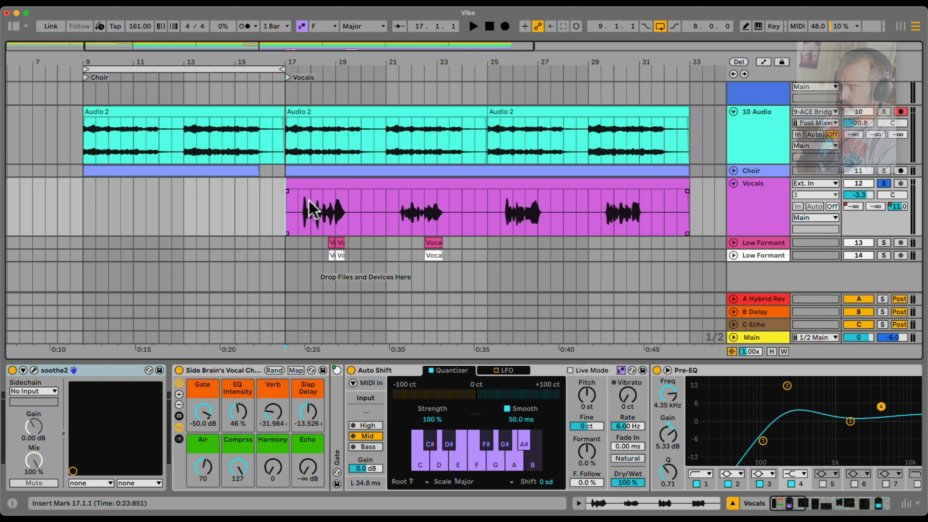
Fold the 9 ACE Bridge track and rename the 10 Audio track as Choir 2.
{"action": "scroll", "coordinate": [855, 153], "scroll_direction": "up", "scroll_amount": 4}
{"action": "left_click", "coordinate": [733, 131]}
{"action": "left_click", "coordinate": [762, 144]}
{"action": "key", "text": "super+r"}
{"action": "type", "text": "Choir 2"}
{"action": "key", "text": "Return"}
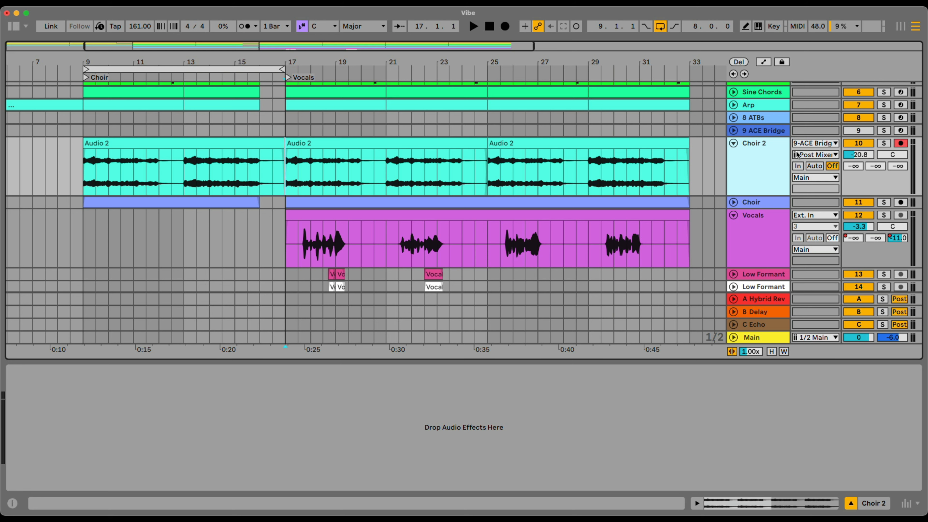
Fold the Choir 2 track and move the Choir and Choir 2 tracks below the Low Formant tracks, with Choir first.
{"action": "left_click", "coordinate": [733, 142]}
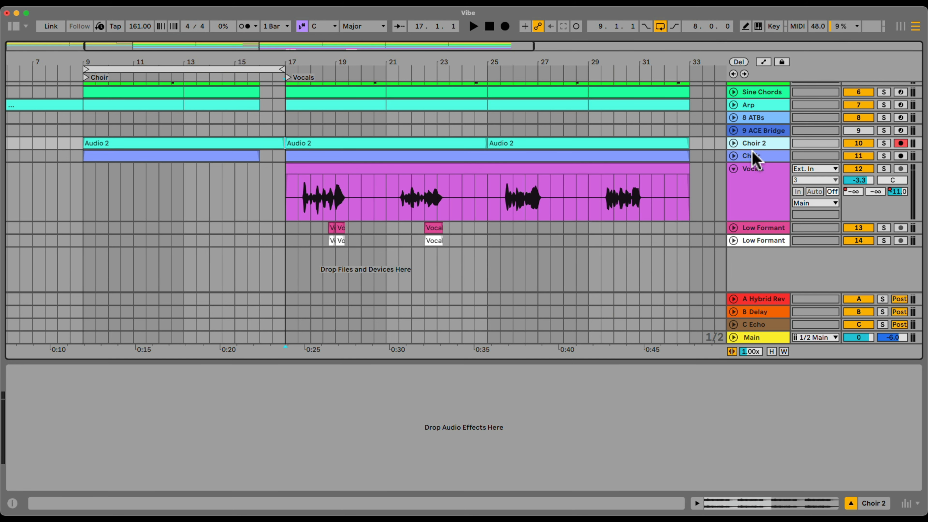
{"action": "left_click_drag", "start_coordinate": [754, 146], "coordinate": [784, 219]}
{"action": "left_click", "coordinate": [759, 150], "text": "shift"}
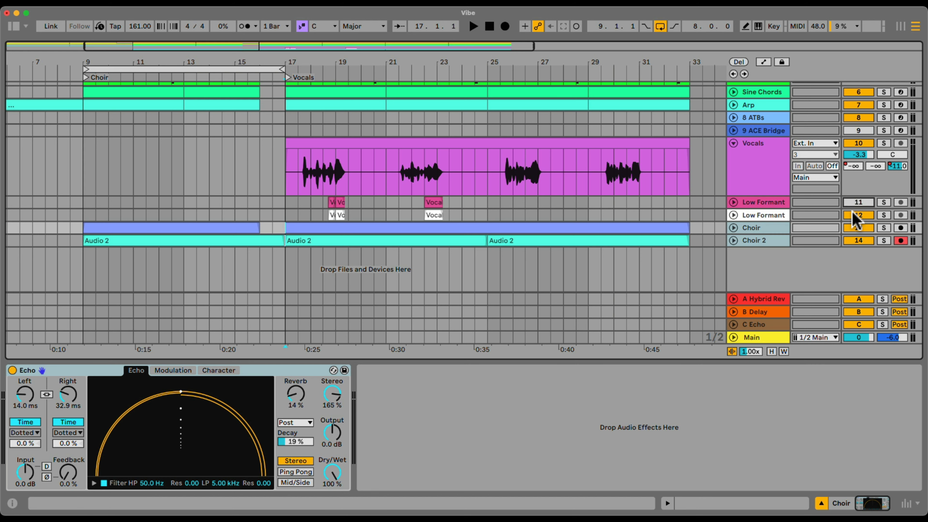
Mute the second Low Formant track and play the arrangement from bar 17 to hear the vocals with the choirs.
{"action": "left_click", "coordinate": [286, 202]}
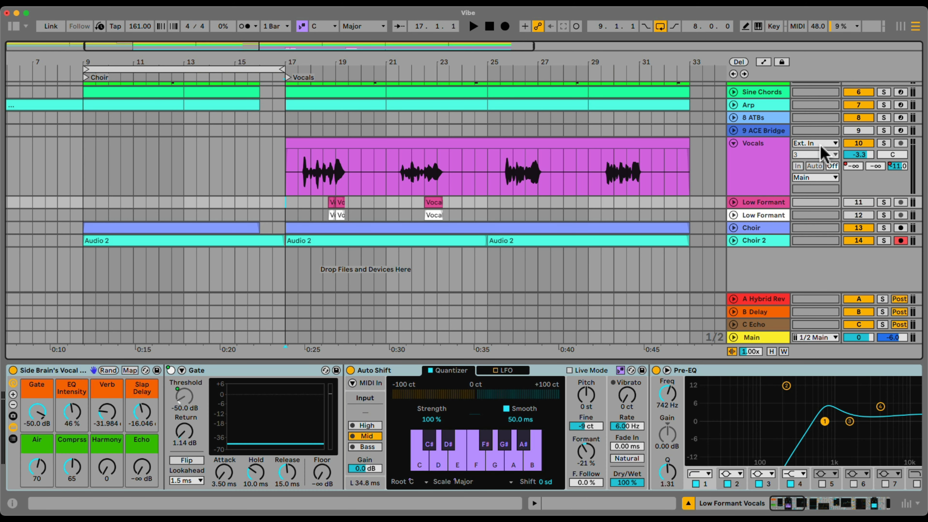
{"action": "key", "text": "space"}
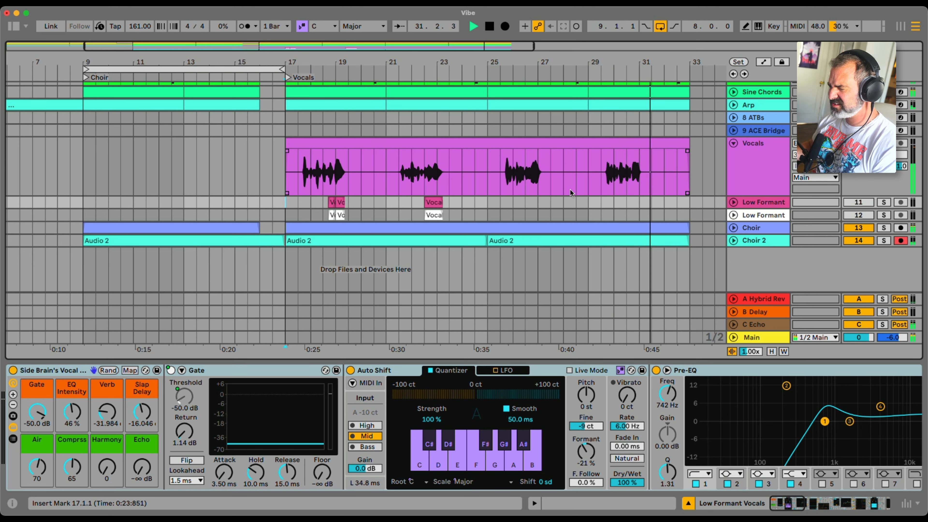
{"action": "key", "text": "space"}
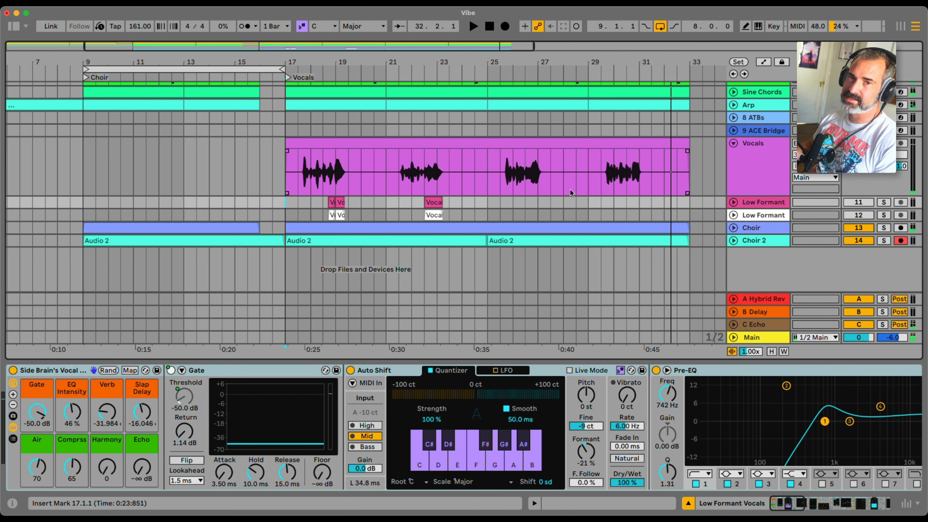
Unfold both Low Formant tracks below the Vocals track and unmute them.
{"action": "left_click", "coordinate": [462, 144]}
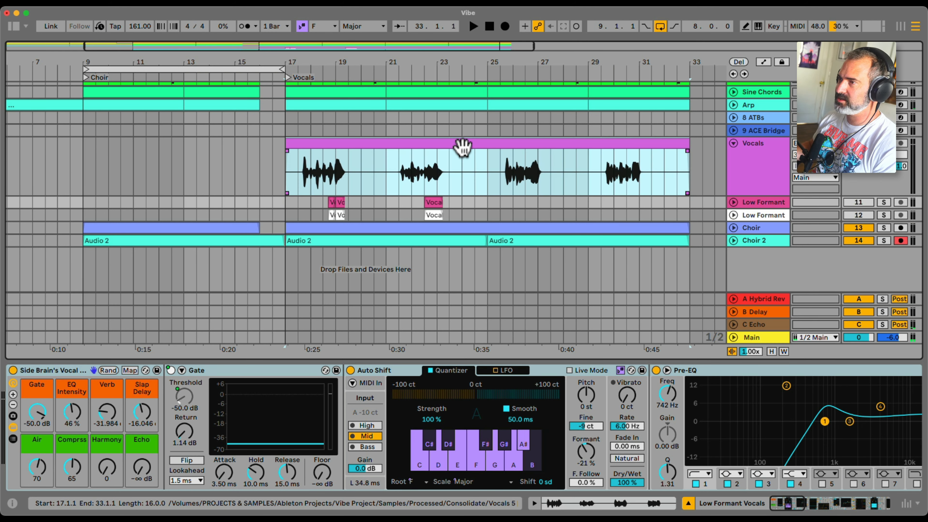
{"action": "left_click", "coordinate": [756, 195]}
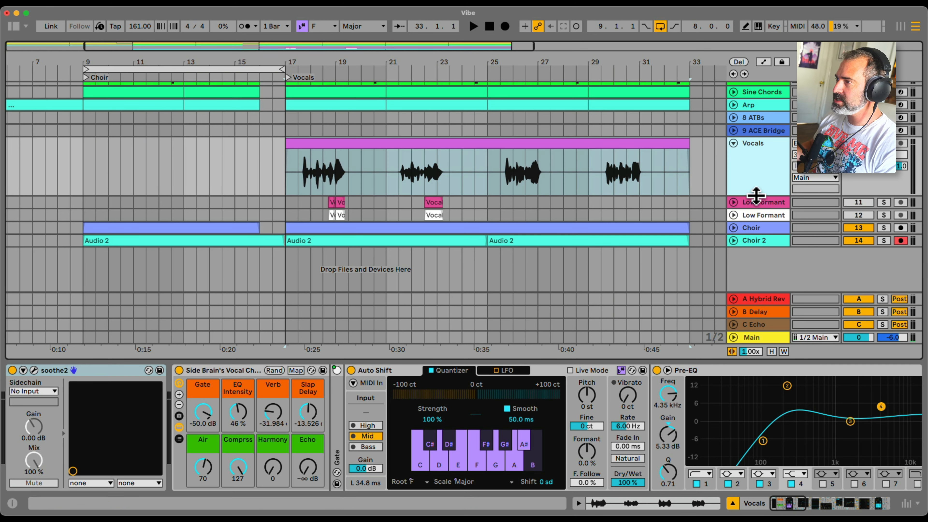
{"action": "left_click", "coordinate": [740, 201]}
{"action": "left_click", "coordinate": [734, 202]}
{"action": "left_click", "coordinate": [734, 262]}
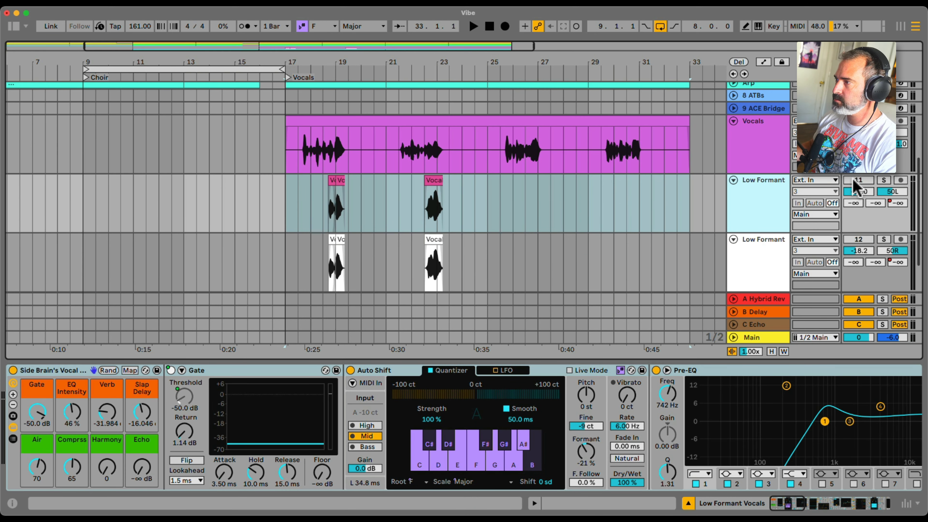
{"action": "left_click", "coordinate": [753, 252]}
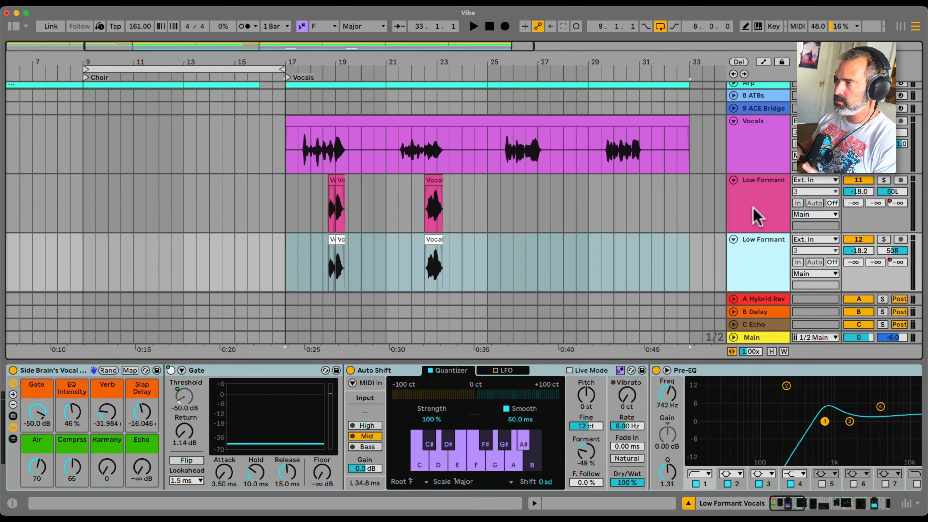
{"action": "left_click", "coordinate": [756, 217]}
Solo the first Low Formant track and play its clips just before bar 19.
{"action": "left_click", "coordinate": [332, 181]}
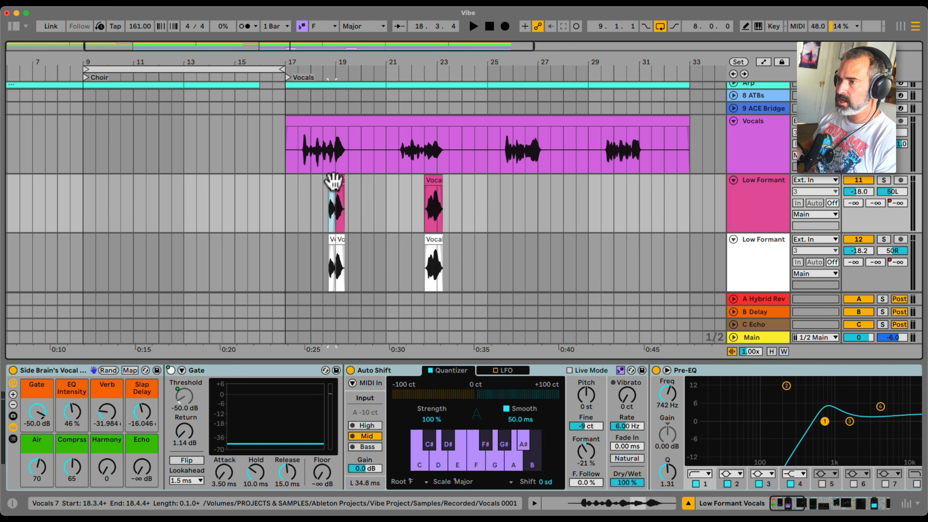
{"action": "left_click_drag", "start_coordinate": [336, 62], "coordinate": [331, 125]}
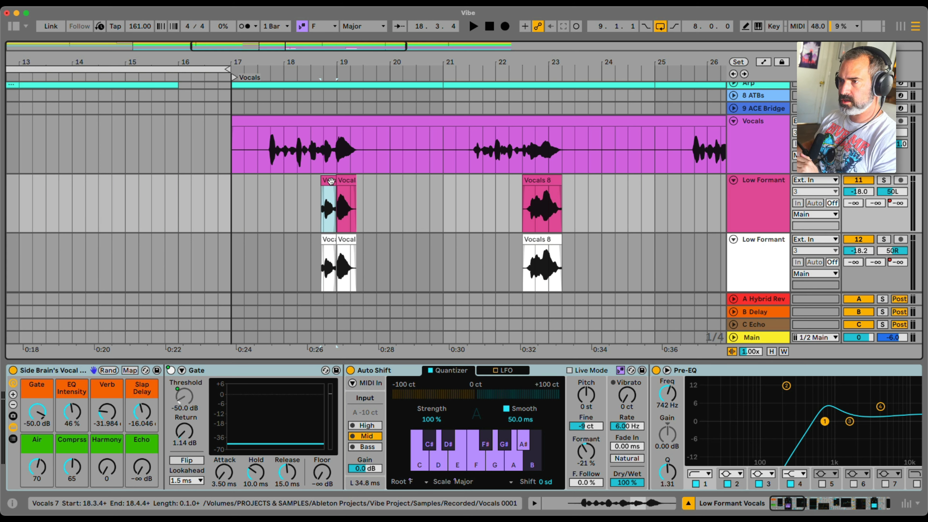
{"action": "left_click", "coordinate": [884, 180]}
{"action": "key", "text": "space"}
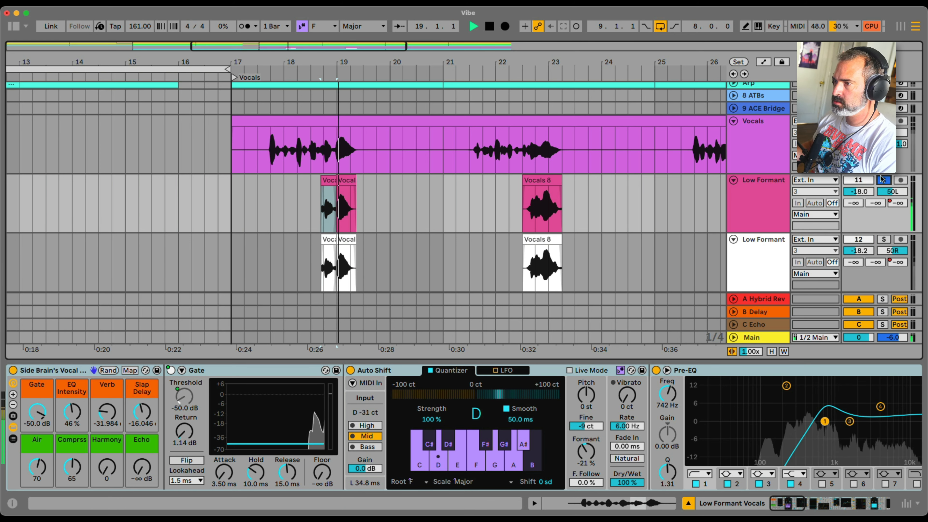
{"action": "left_click", "coordinate": [885, 239]}
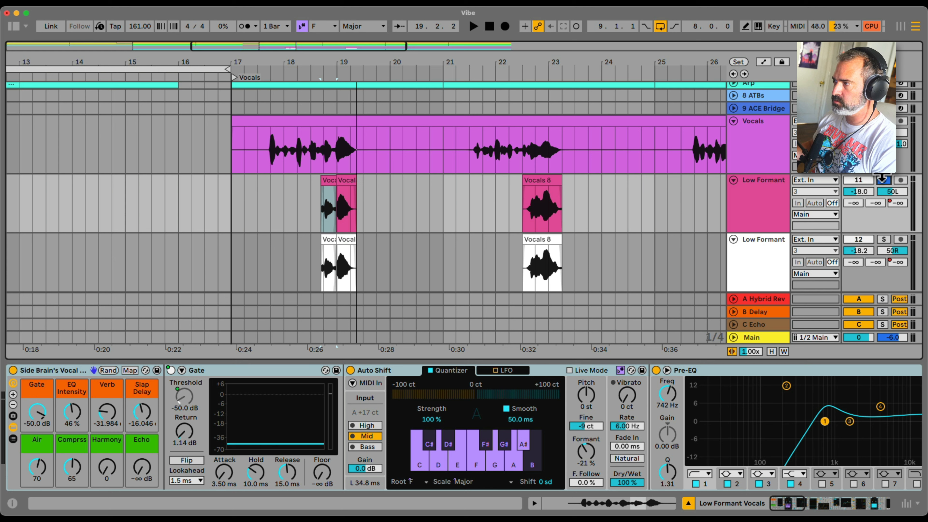
Solo both Low Formant tracks together and play them from 18.3.1.
{"action": "left_click", "coordinate": [311, 203]}
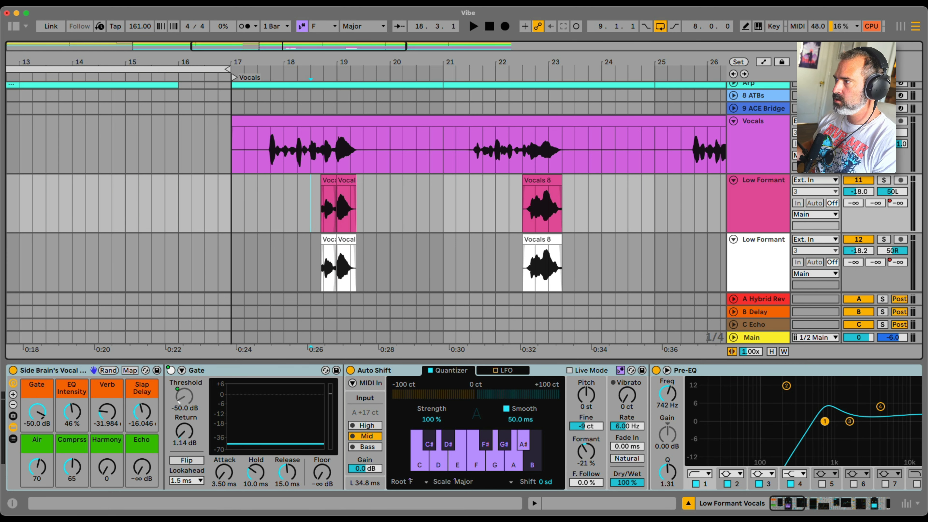
{"action": "left_click", "coordinate": [883, 239]}
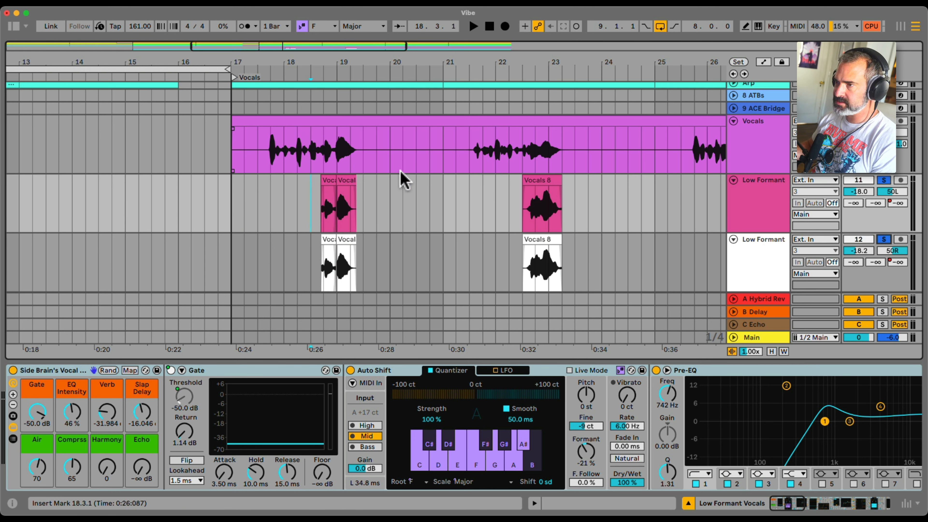
{"action": "key", "text": "space"}
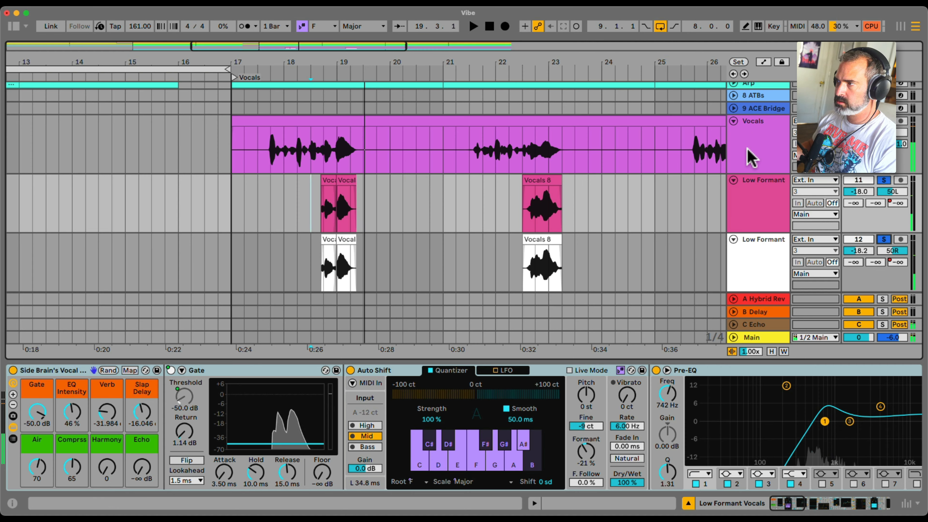
Fold the Vocals track and both Low Formant tracks, and take the Low Formant tracks out of solo.
{"action": "left_click", "coordinate": [747, 148]}
{"action": "left_click", "coordinate": [734, 121]}
{"action": "left_click", "coordinate": [744, 148]}
{"action": "left_click", "coordinate": [733, 134]}
{"action": "left_click", "coordinate": [741, 152]}
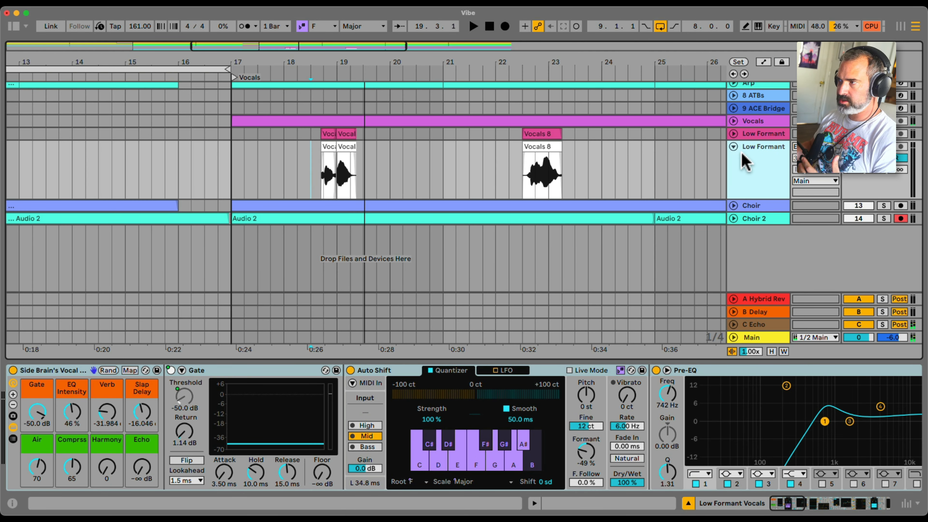
{"action": "left_click", "coordinate": [734, 147]}
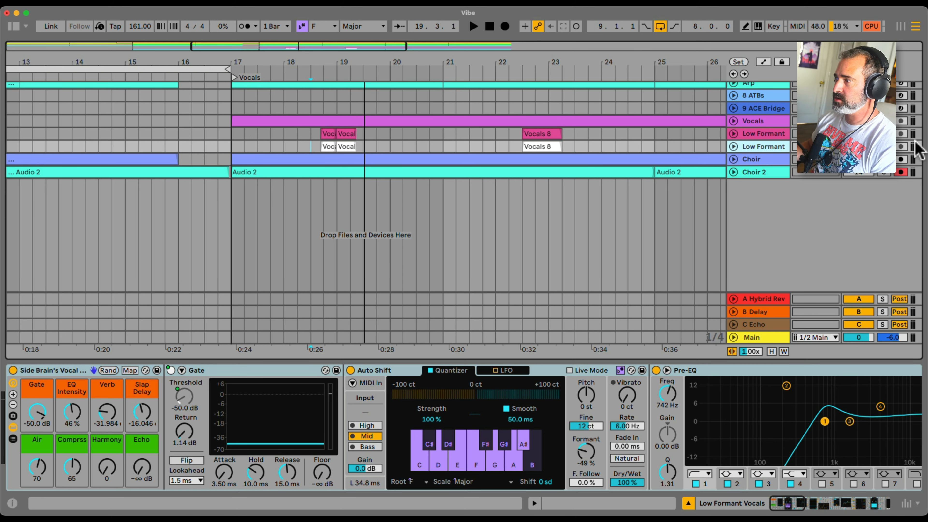
Select the 9 ACE Bridge track and unfold it.
{"action": "scroll", "coordinate": [773, 141], "scroll_direction": "up", "scroll_amount": 3}
{"action": "left_click", "coordinate": [766, 145]}
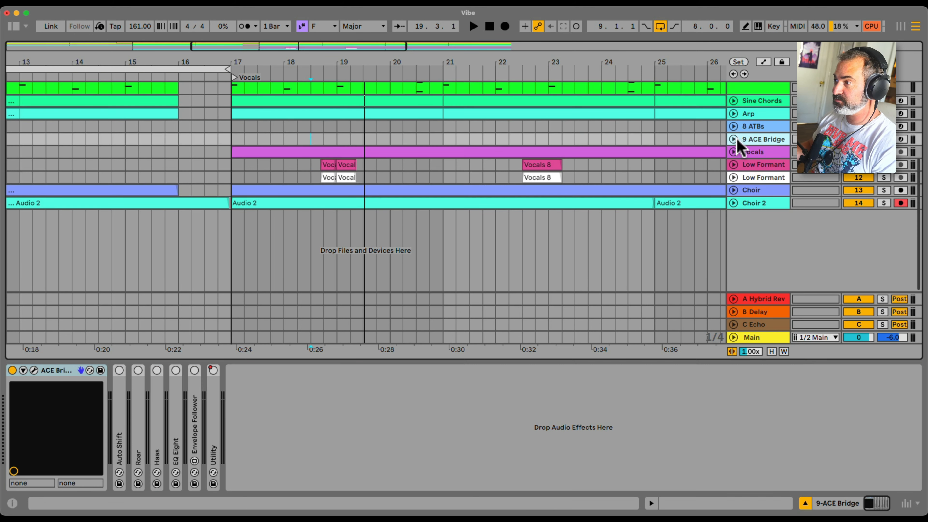
{"action": "left_click", "coordinate": [734, 146]}
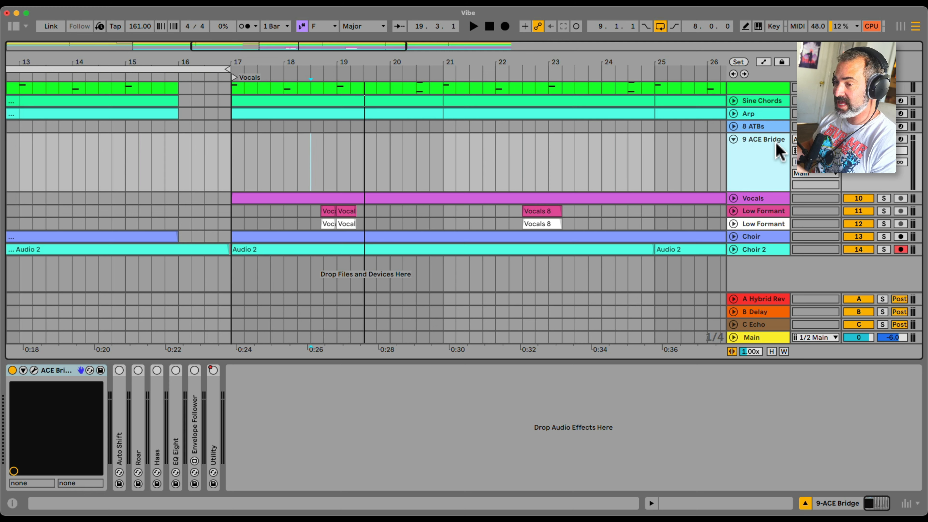
Switch to ACE Studio, start a new project and set its tempo to 161.
{"action": "key", "text": "super+Tab"}
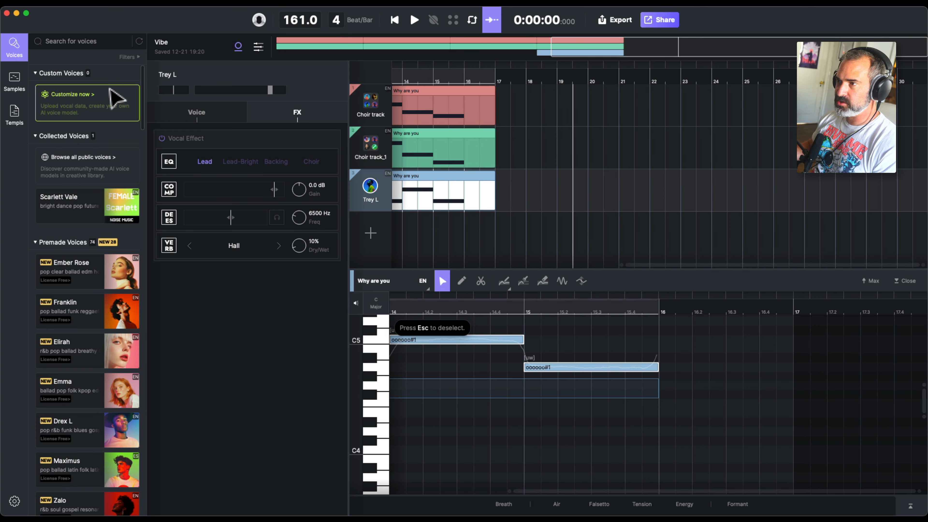
{"action": "left_click", "coordinate": [81, 12]}
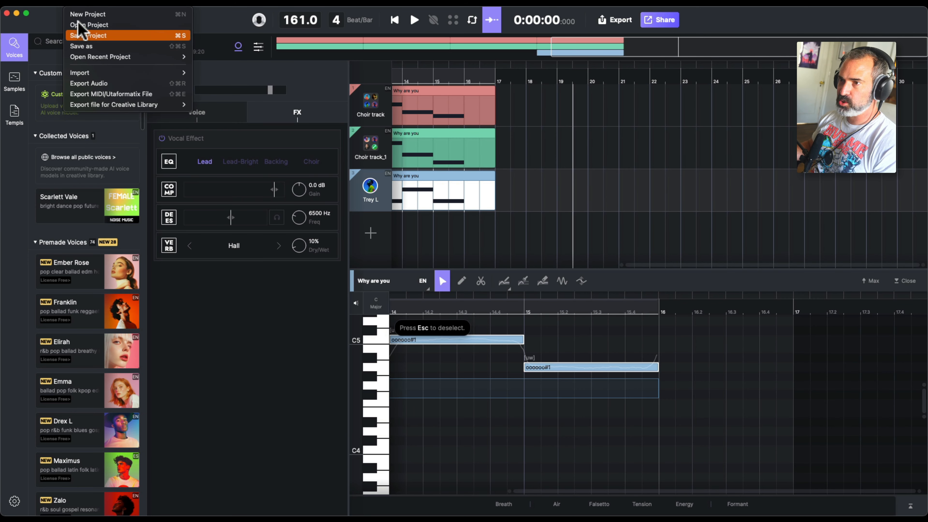
{"action": "left_click", "coordinate": [91, 14]}
{"action": "left_click", "coordinate": [476, 264]}
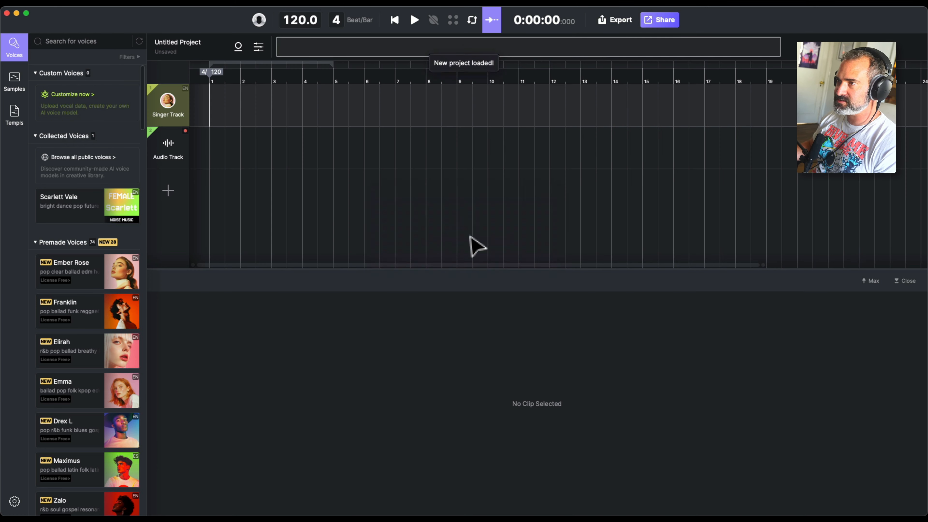
{"action": "double_click", "coordinate": [310, 28]}
{"action": "type", "text": "161"}
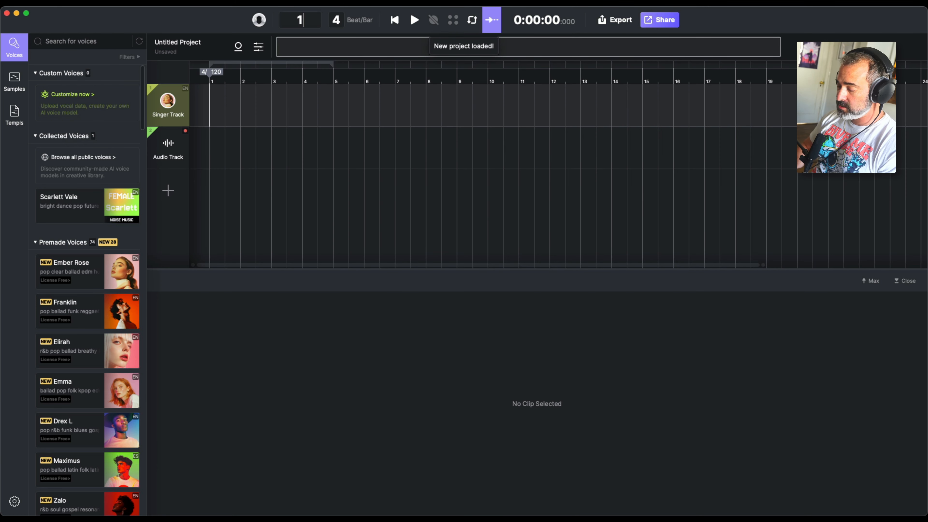
{"action": "key", "text": "Return"}
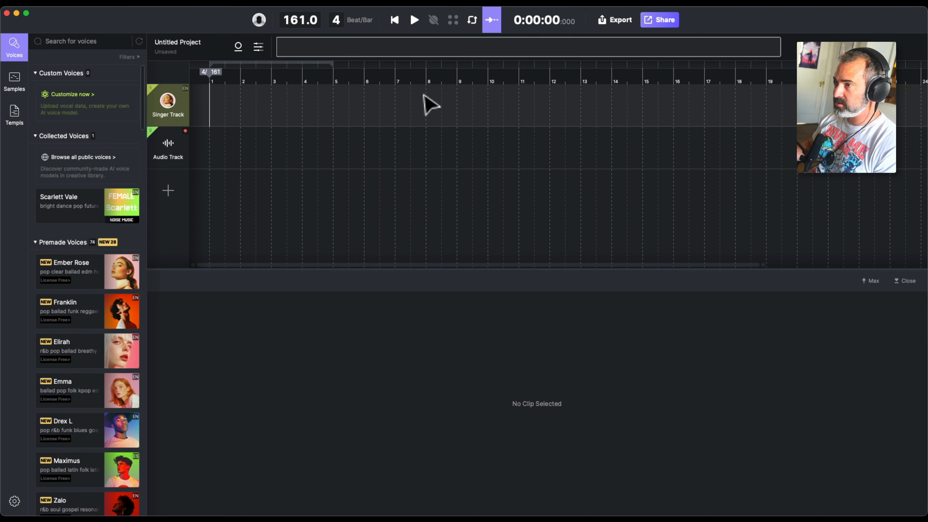
Back in Ableton Live, unfold the Vocals track and cut out the silent gaps between the four vocal phrases.
{"action": "key", "text": "super+Tab"}
{"action": "left_click", "coordinate": [734, 198]}
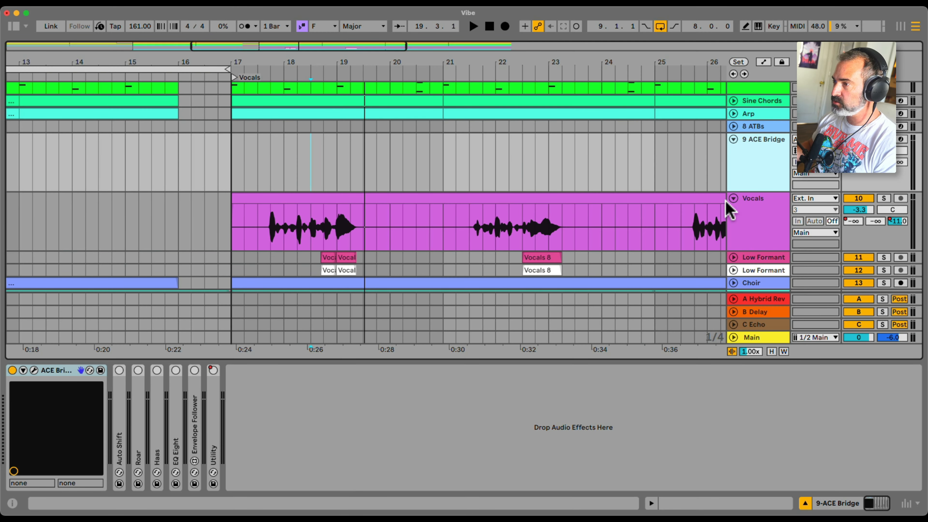
{"action": "left_click_drag", "start_coordinate": [381, 235], "coordinate": [429, 237]}
{"action": "left_click_drag", "start_coordinate": [615, 237], "coordinate": [668, 239]}
{"action": "key", "text": "super+e"}
{"action": "left_click", "coordinate": [400, 198]}
{"action": "key", "text": "Delete"}
{"action": "left_click", "coordinate": [642, 199]}
{"action": "key", "text": "Delete"}
{"action": "left_click_drag", "start_coordinate": [581, 64], "coordinate": [375, 40]}
{"action": "left_click_drag", "start_coordinate": [459, 226], "coordinate": [490, 225]}
{"action": "key", "text": "Delete"}
Show the take lanes of the Vocals track.
{"action": "left_click", "coordinate": [476, 203]}
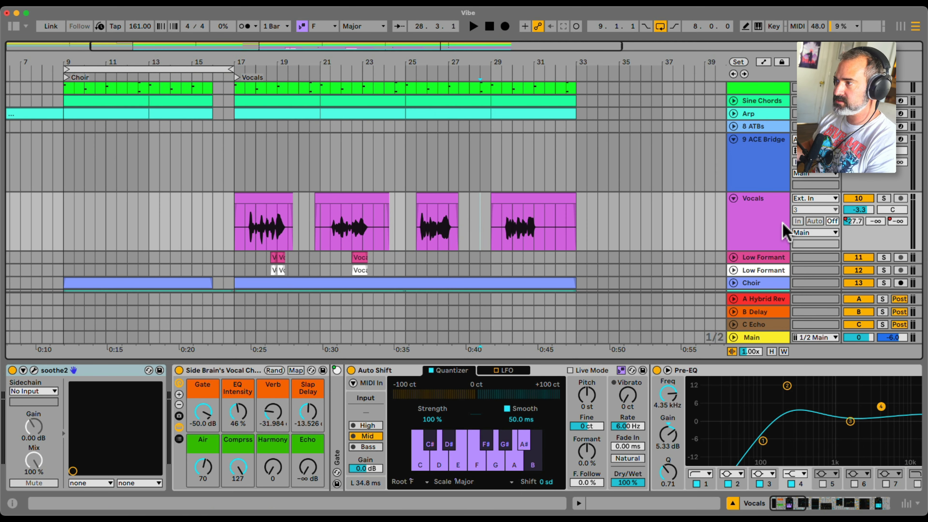
{"action": "right_click", "coordinate": [781, 227]}
{"action": "left_click", "coordinate": [673, 370]}
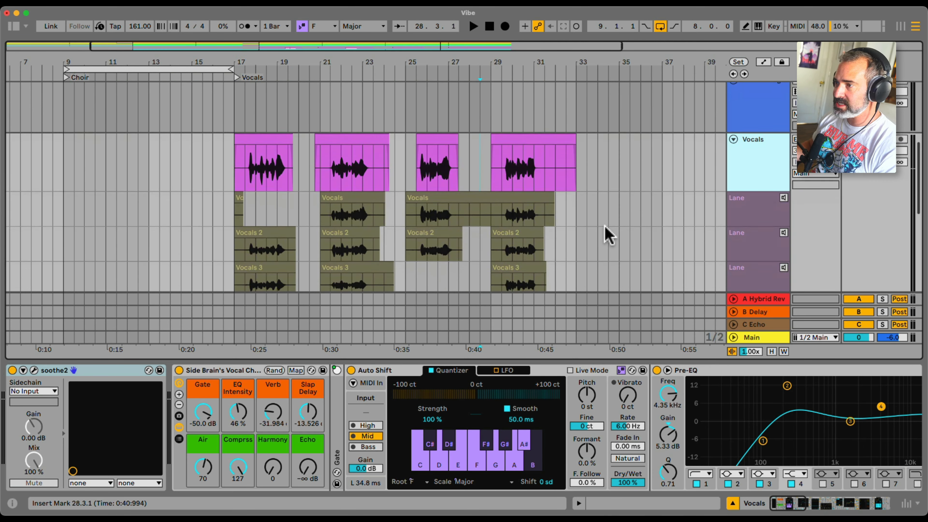
{"action": "scroll", "coordinate": [605, 234], "scroll_direction": "up", "scroll_amount": 3}
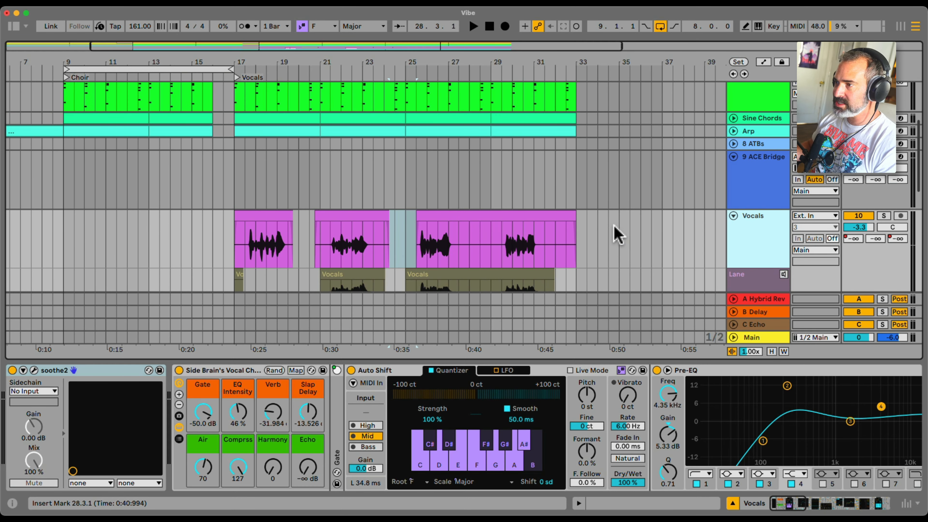
Select all four Vocals clips from bar 17 to bar 33 and consolidate them into one clip.
{"action": "left_click", "coordinate": [528, 213]}
{"action": "left_click", "coordinate": [261, 216], "text": "shift"}
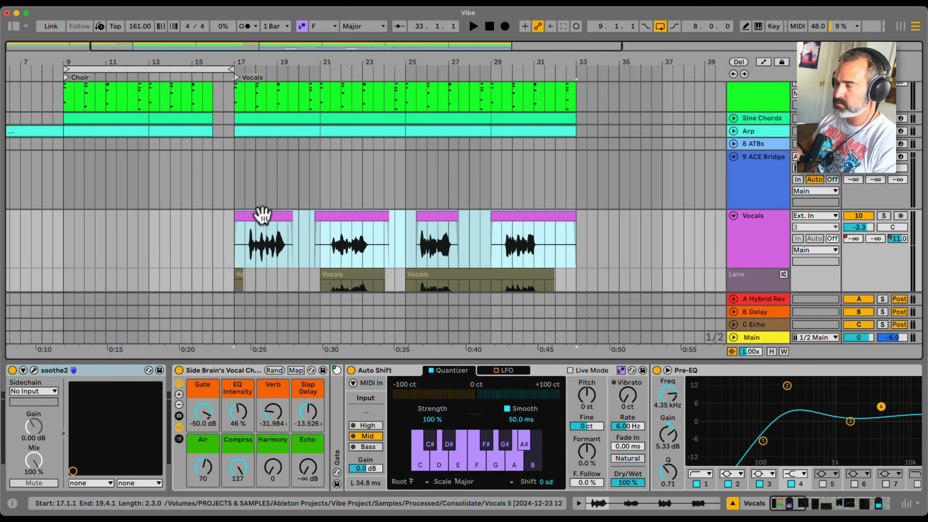
{"action": "right_click", "coordinate": [262, 216]}
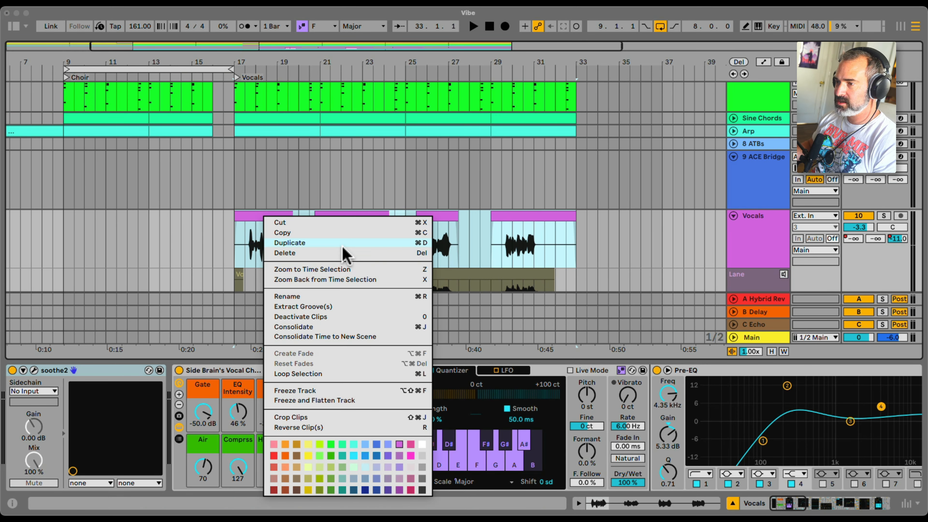
{"action": "left_click", "coordinate": [338, 326]}
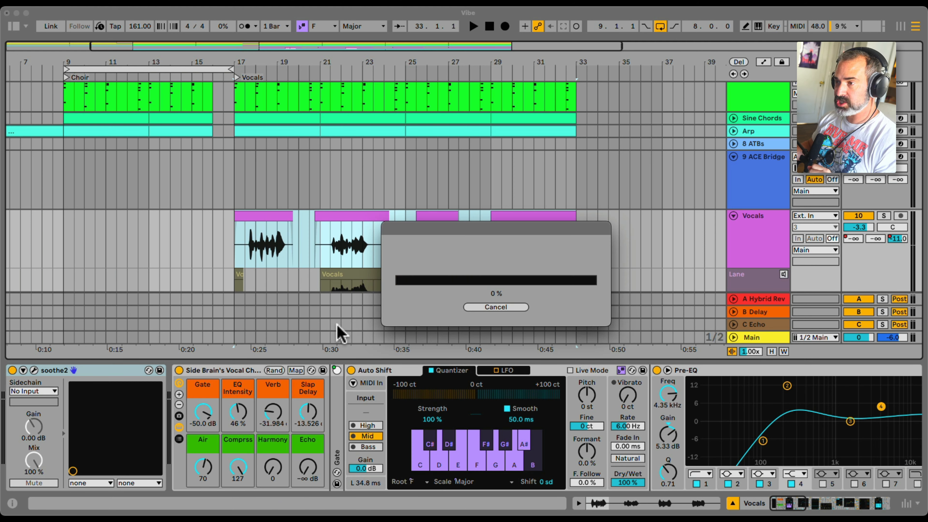
Reveal the consolidated Vocals clip's WAV file in Finder and place it on ACE Studio's Singer Track at bar 1.
{"action": "right_click", "coordinate": [380, 216]}
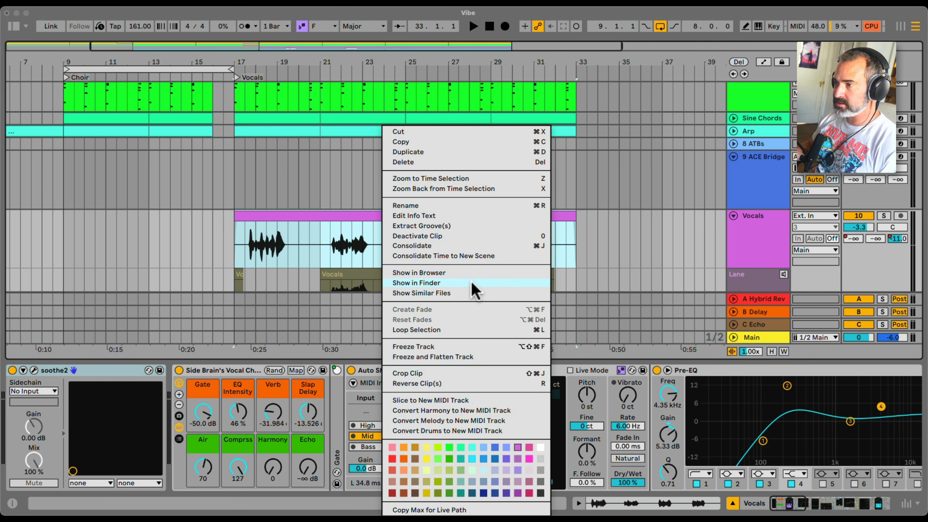
{"action": "left_click", "coordinate": [417, 283]}
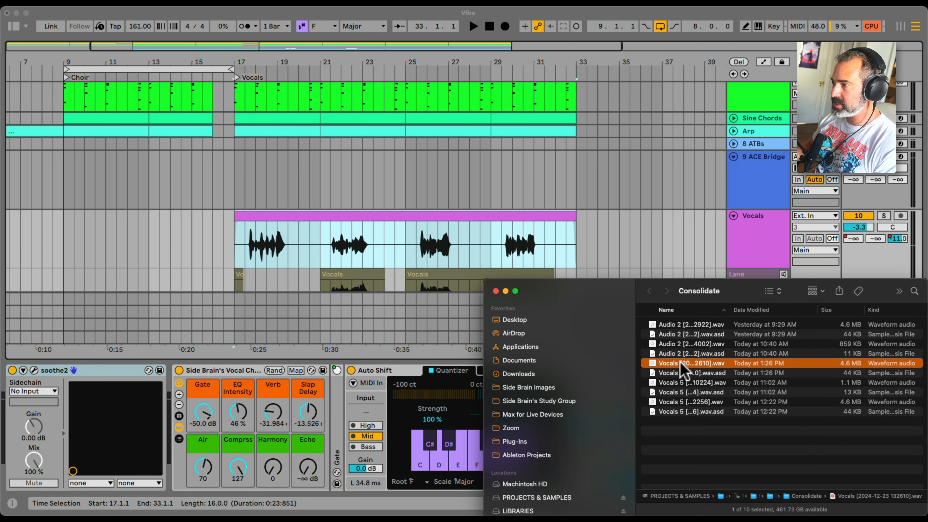
{"action": "left_click_drag", "start_coordinate": [682, 369], "coordinate": [210, 115]}
{"action": "key", "text": "super+Tab"}
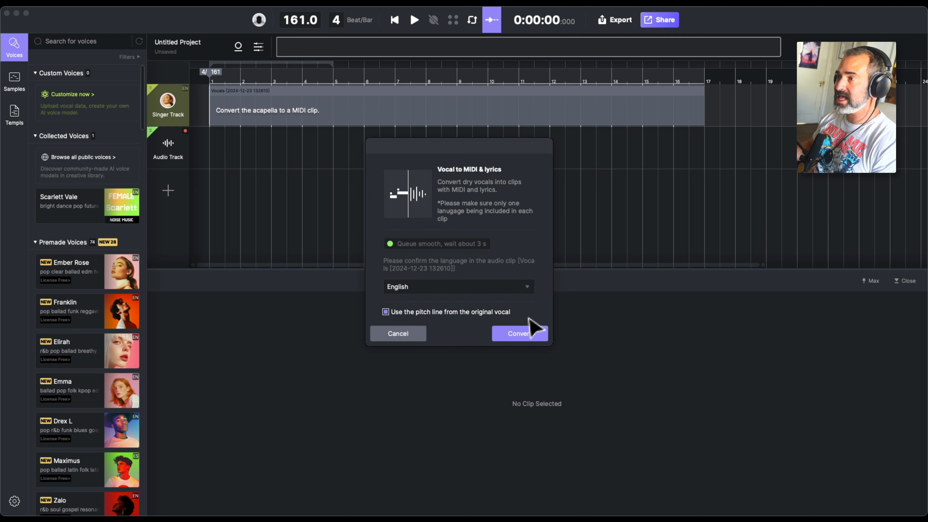
Convert the English vocal to MIDI and lyrics using the original pitch line, and enlarge the note editor.
{"action": "left_click", "coordinate": [523, 333]}
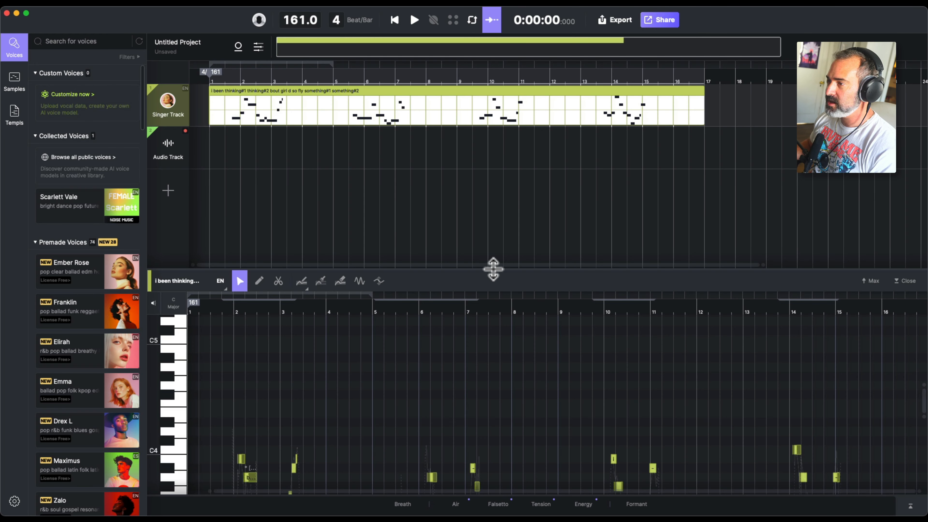
{"action": "left_click_drag", "start_coordinate": [494, 269], "coordinate": [493, 104]}
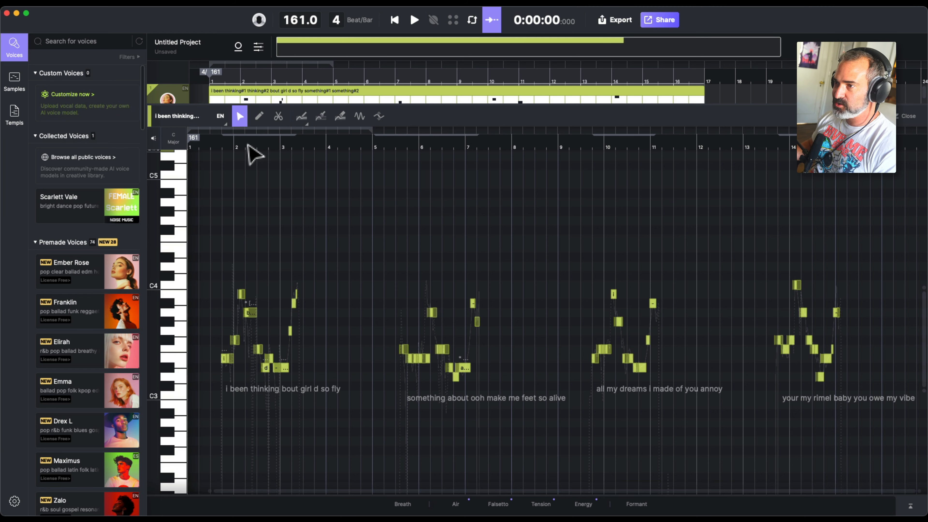
Try deleting the first phrase's notes from "i" through "d", and undo that deletion.
{"action": "left_click_drag", "start_coordinate": [249, 145], "coordinate": [416, 250]}
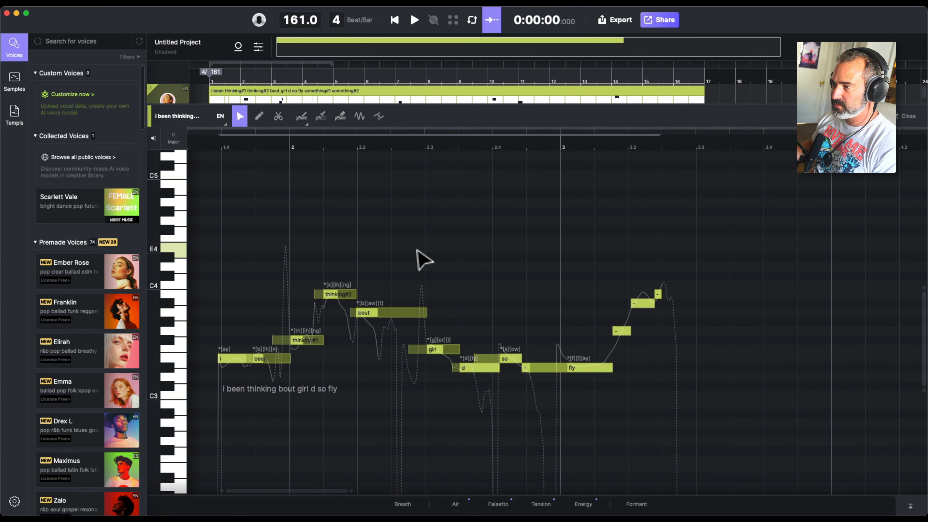
{"action": "left_click_drag", "start_coordinate": [475, 296], "coordinate": [239, 394]}
{"action": "key", "text": "BackSpace"}
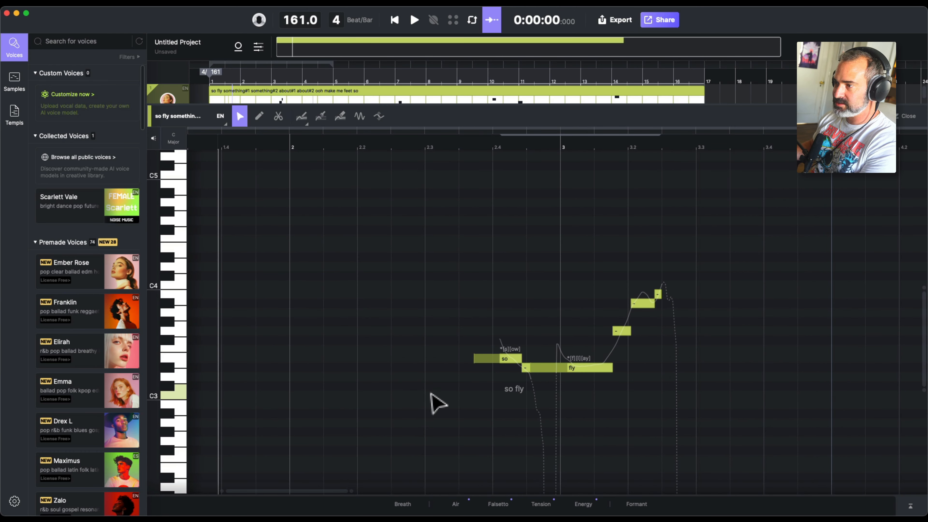
{"action": "left_click", "coordinate": [514, 360]}
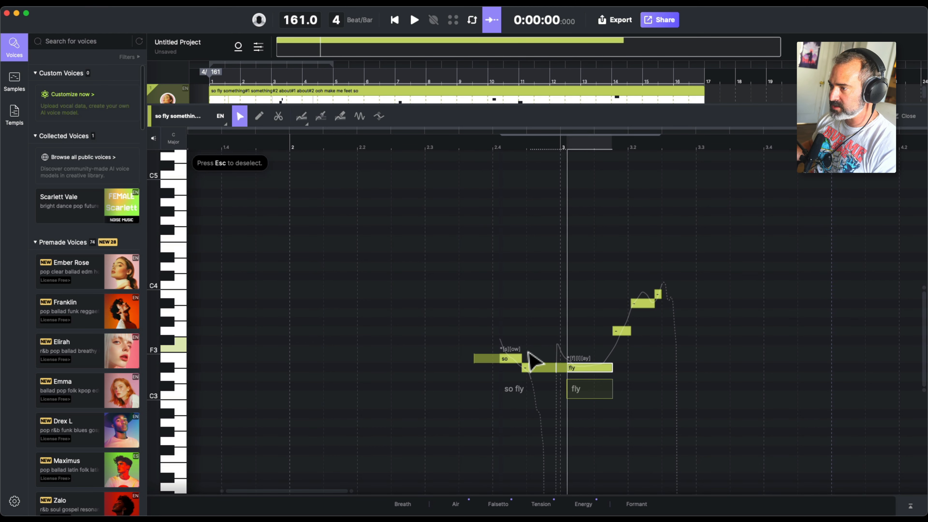
{"action": "key", "text": "super+z"}
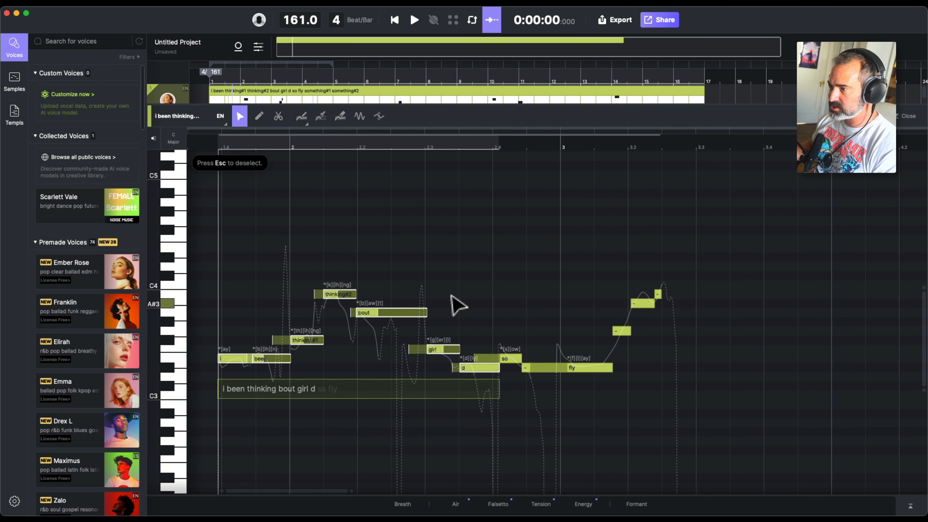
Delete the first phrase's notes from "i" through "girl" and change the remaining "d" lyric to "you".
{"action": "left_click_drag", "start_coordinate": [452, 304], "coordinate": [269, 369]}
{"action": "key", "text": "BackSpace"}
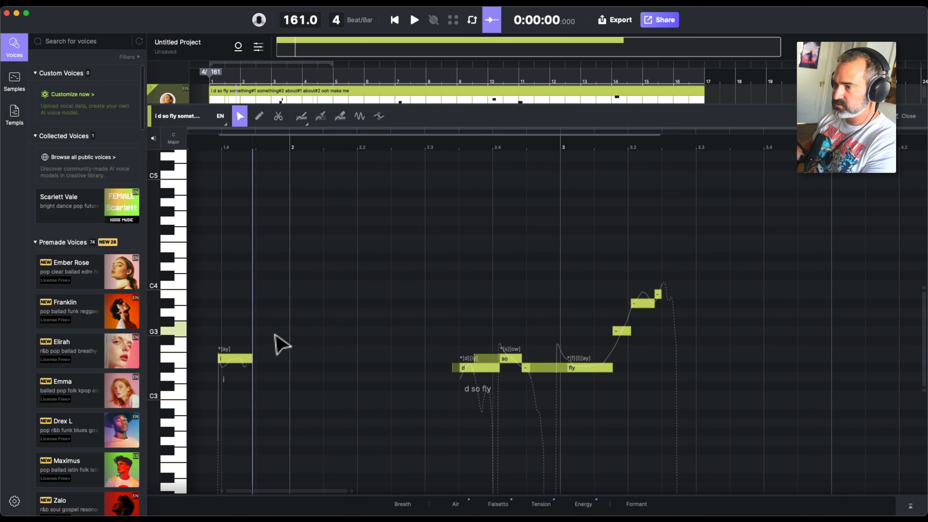
{"action": "left_click", "coordinate": [234, 358]}
{"action": "key", "text": "BackSpace"}
{"action": "double_click", "coordinate": [491, 368]}
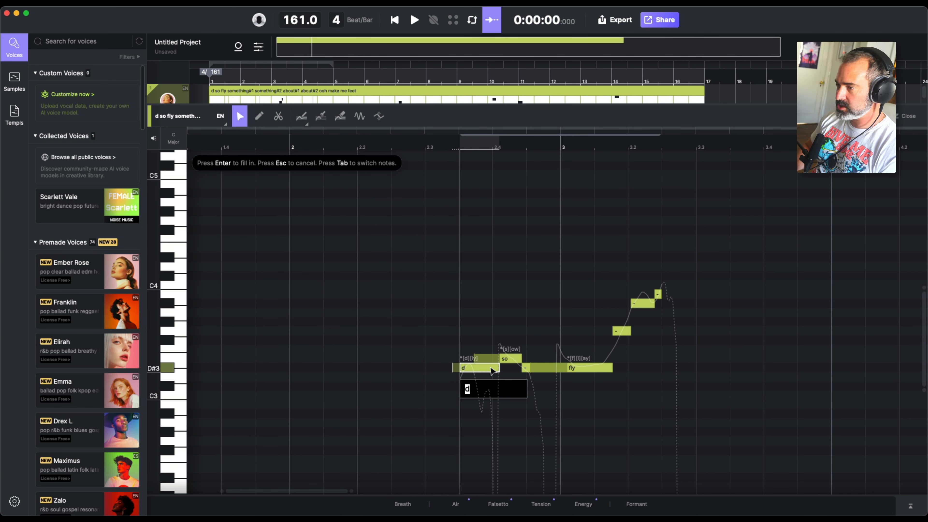
{"action": "type", "text": "you"}
{"action": "key", "text": "Return"}
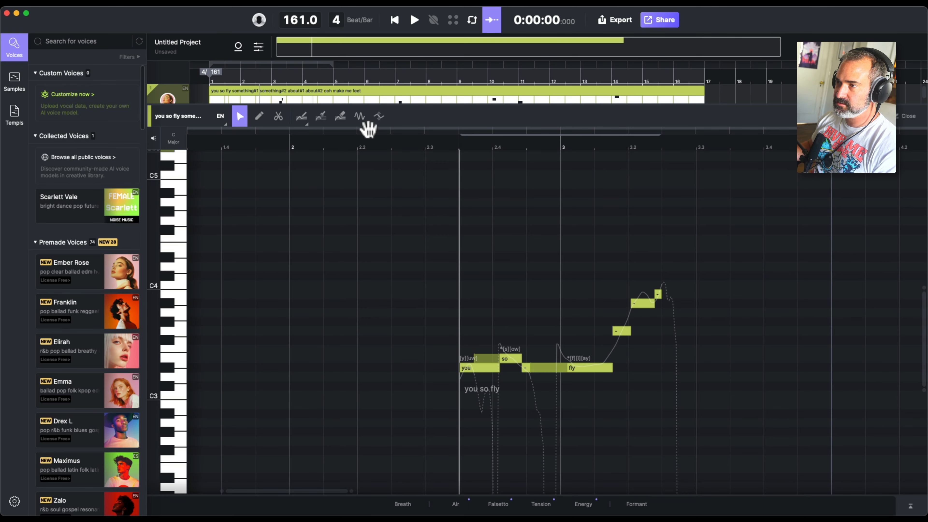
Shrink the note editor, assign the Blaze A voice to the Singer Track, and play the first phrase.
{"action": "left_click_drag", "start_coordinate": [393, 104], "coordinate": [390, 217]}
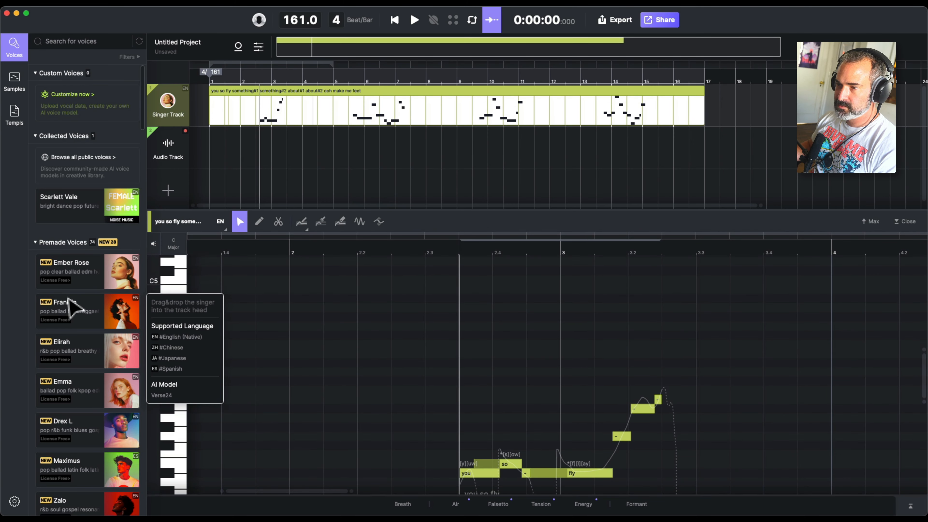
{"action": "scroll", "coordinate": [68, 306], "scroll_direction": "down", "scroll_amount": 5}
{"action": "scroll", "coordinate": [70, 301], "scroll_direction": "down", "scroll_amount": 10}
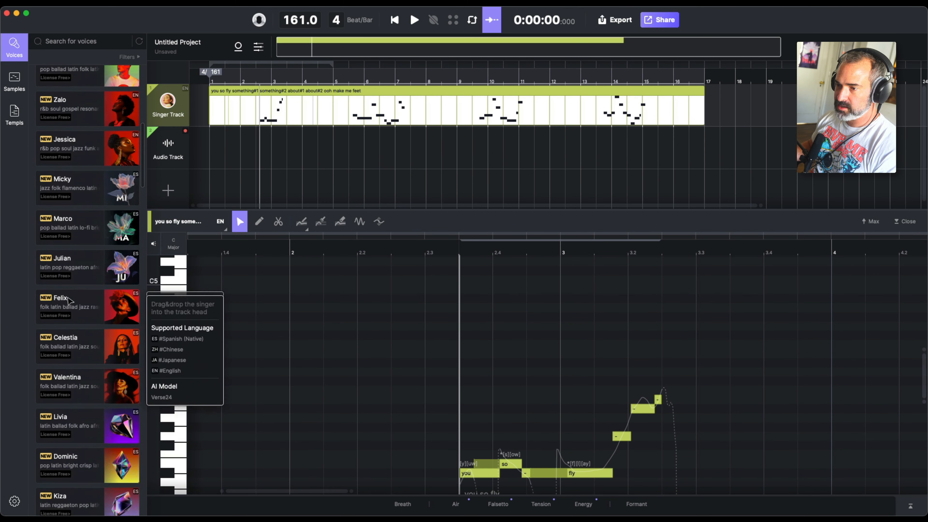
{"action": "scroll", "coordinate": [70, 301], "scroll_direction": "down", "scroll_amount": 4}
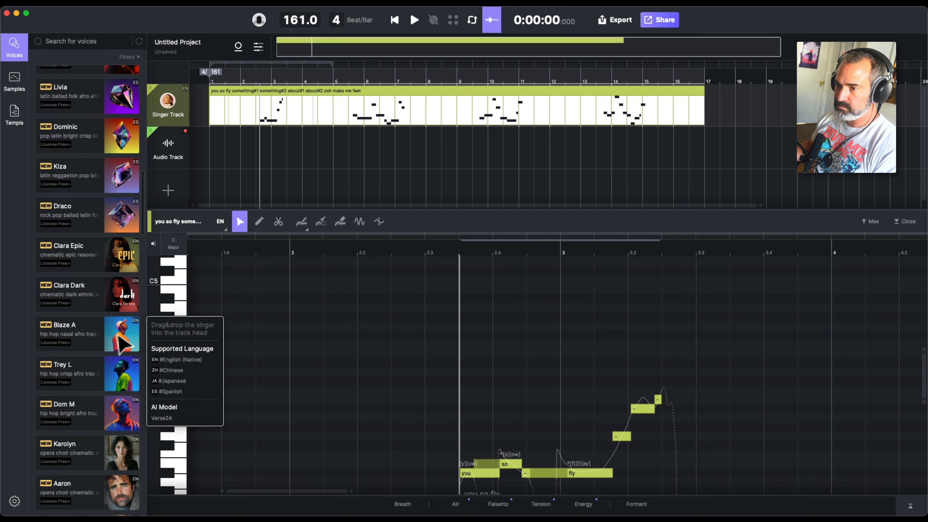
{"action": "left_click_drag", "start_coordinate": [95, 333], "coordinate": [164, 108]}
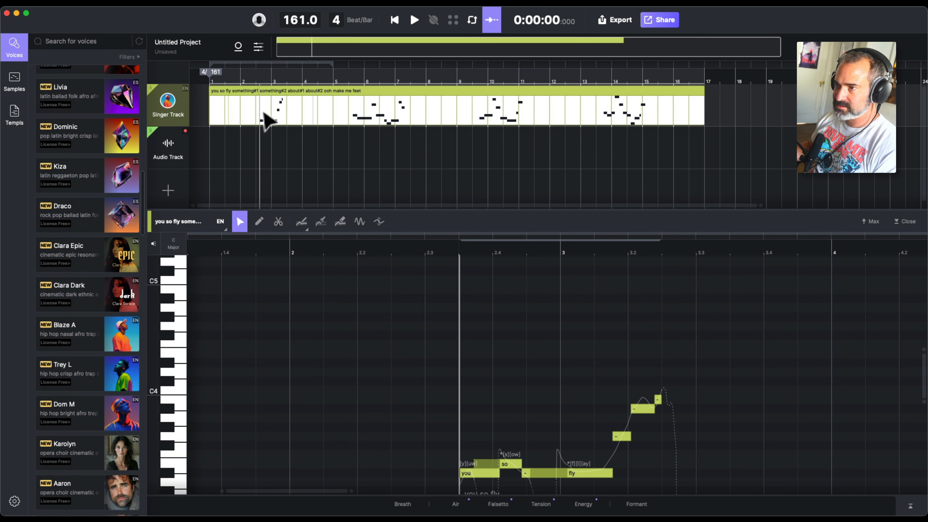
{"action": "left_click", "coordinate": [258, 111]}
{"action": "key", "text": "space"}
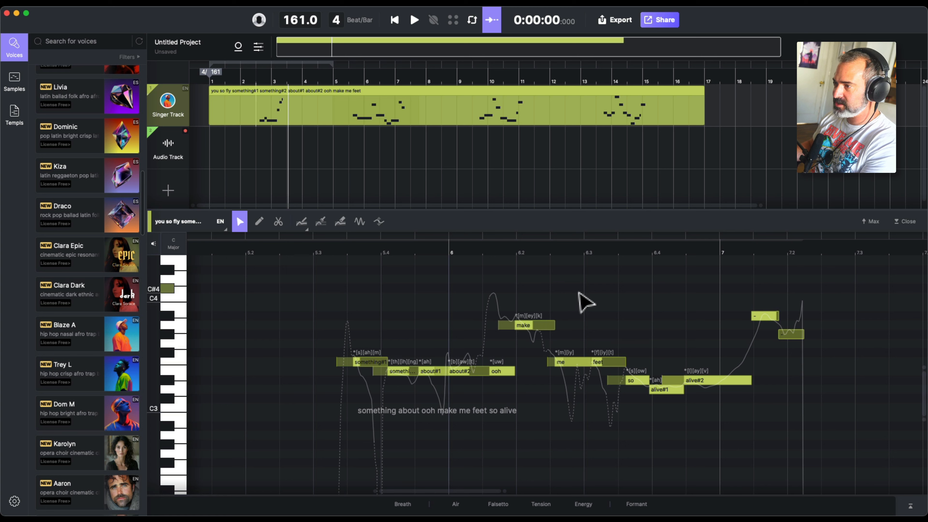
Delete the second phrase's notes from "something" through "feet" and play the remaining "so alive".
{"action": "left_click_drag", "start_coordinate": [585, 303], "coordinate": [313, 402]}
{"action": "key", "text": "BackSpace"}
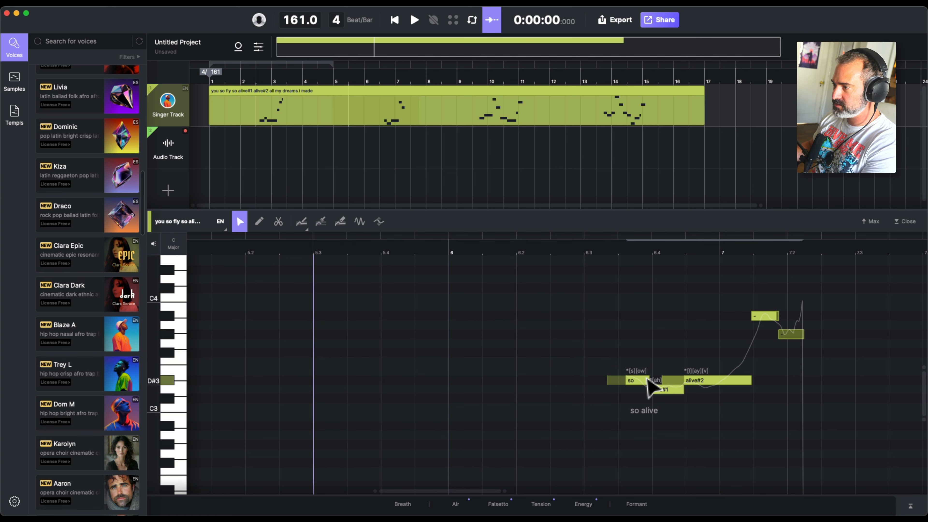
{"action": "left_click", "coordinate": [618, 278]}
{"action": "key", "text": "space"}
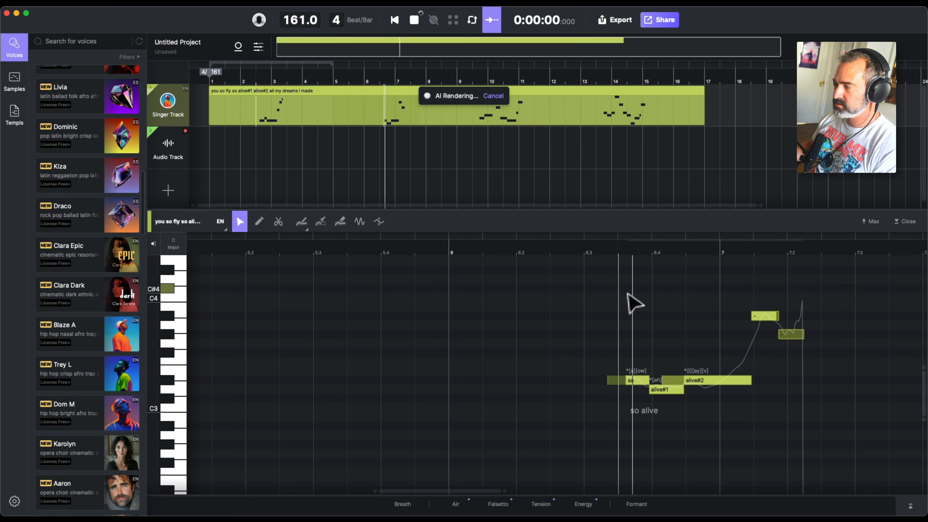
{"action": "scroll", "coordinate": [665, 322], "scroll_direction": "right", "scroll_amount": 5}
{"action": "key", "text": "space"}
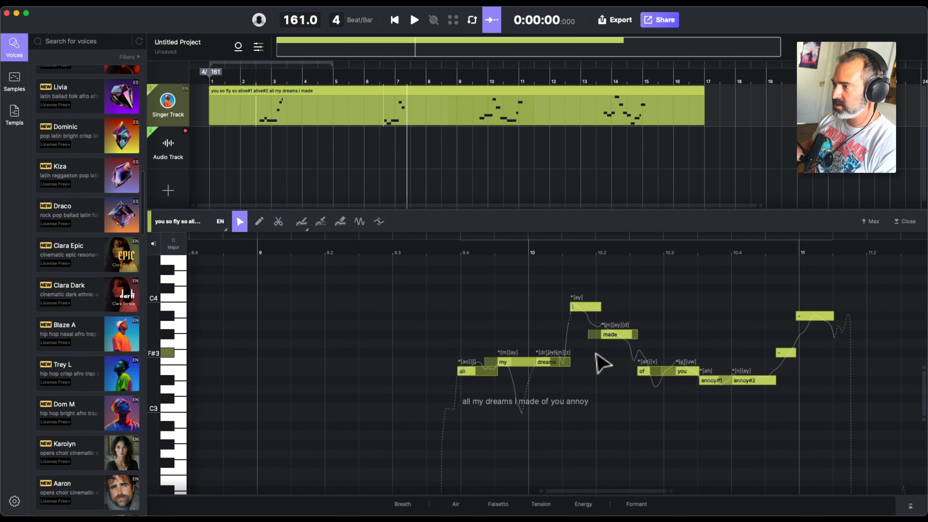
Delete the third phrase's notes from "all" through "of", keeping "you annoy".
{"action": "left_click_drag", "start_coordinate": [605, 300], "coordinate": [491, 379]}
{"action": "key", "text": "Delete"}
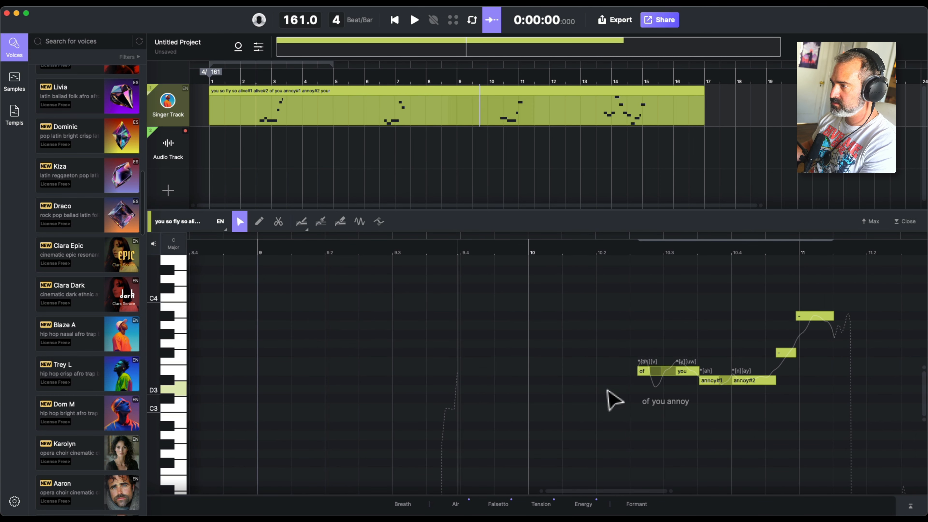
{"action": "left_click_drag", "start_coordinate": [645, 372], "coordinate": [696, 384]}
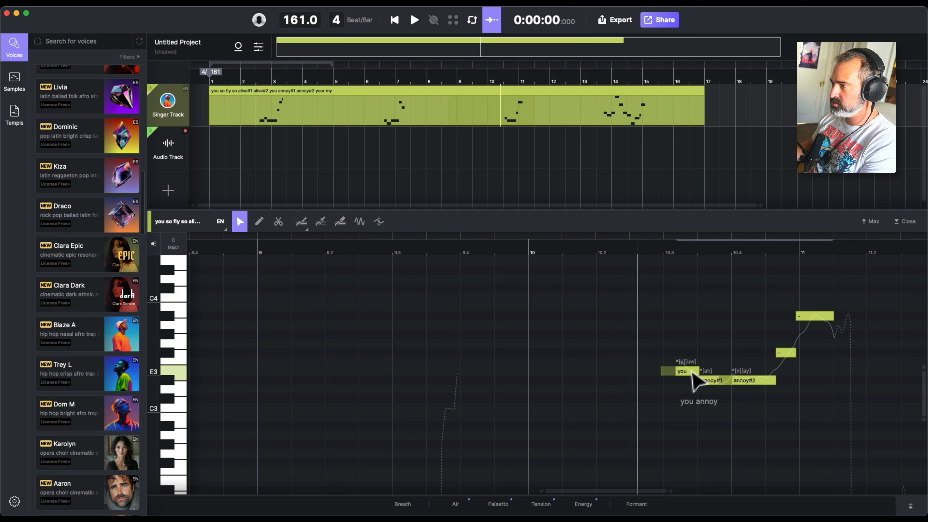
Change the lyrics of the two "annoy" notes to "and" and "I".
{"action": "double_click", "coordinate": [711, 380]}
{"action": "type", "text": "and"}
{"action": "key", "text": "Return"}
{"action": "double_click", "coordinate": [760, 382]}
{"action": "type", "text": "I"}
{"action": "key", "text": "Return"}
Play the third phrase from just before "you and I".
{"action": "left_click", "coordinate": [601, 290]}
{"action": "left_click", "coordinate": [648, 258]}
{"action": "left_click", "coordinate": [665, 277]}
{"action": "left_click", "coordinate": [640, 282]}
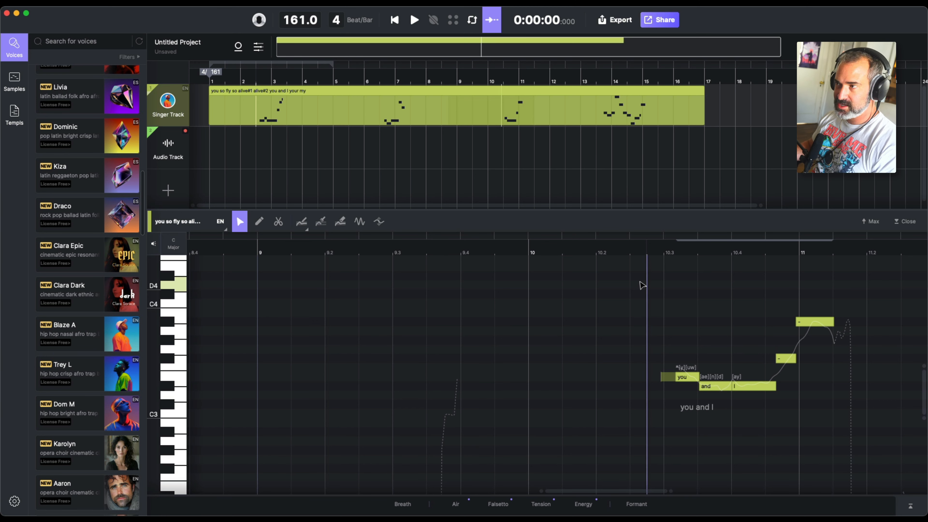
{"action": "key", "text": "space"}
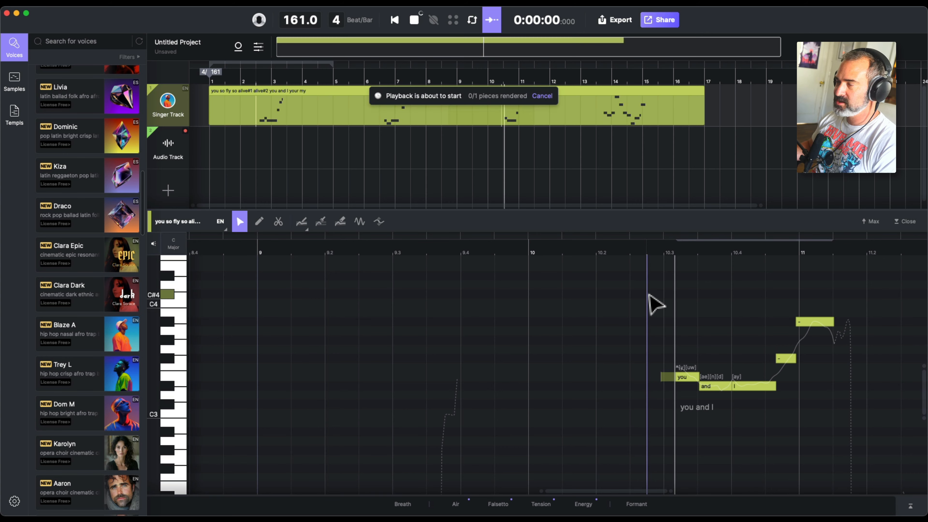
{"action": "key", "text": "space"}
Delete the fourth phrase's notes from "your" through "you", keeping "owe my vibe".
{"action": "scroll", "coordinate": [644, 311], "scroll_direction": "right", "scroll_amount": 20}
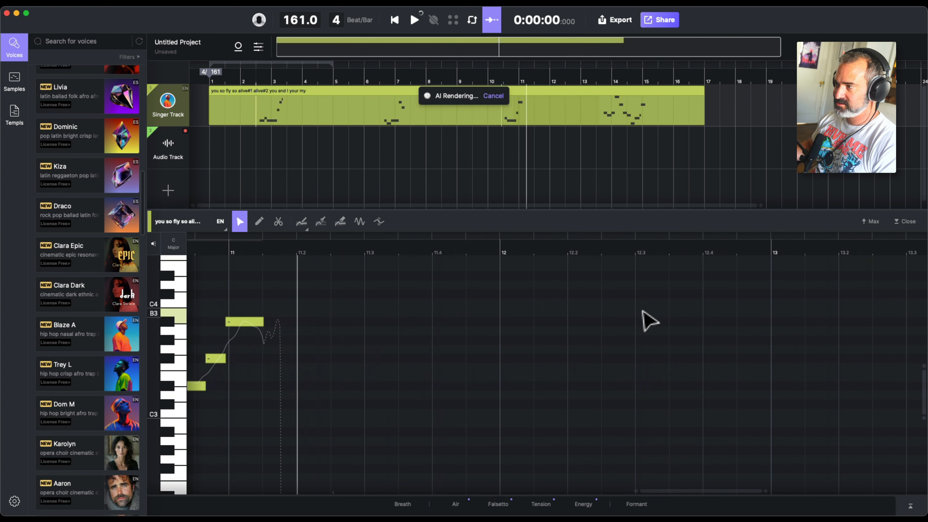
{"action": "scroll", "coordinate": [644, 322], "scroll_direction": "left", "scroll_amount": 10}
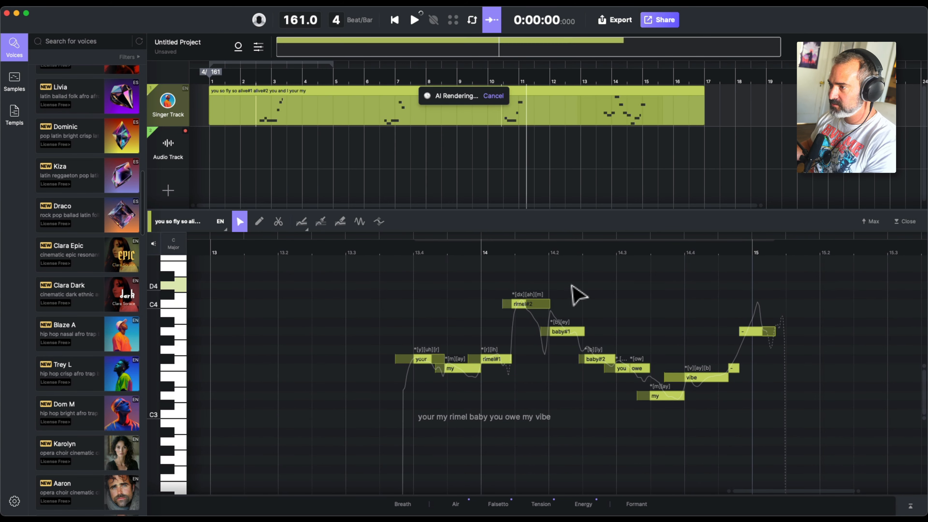
{"action": "left_click_drag", "start_coordinate": [578, 294], "coordinate": [384, 387]}
{"action": "key", "text": "BackSpace"}
{"action": "left_click_drag", "start_coordinate": [561, 348], "coordinate": [585, 385]}
{"action": "key", "text": "BackSpace"}
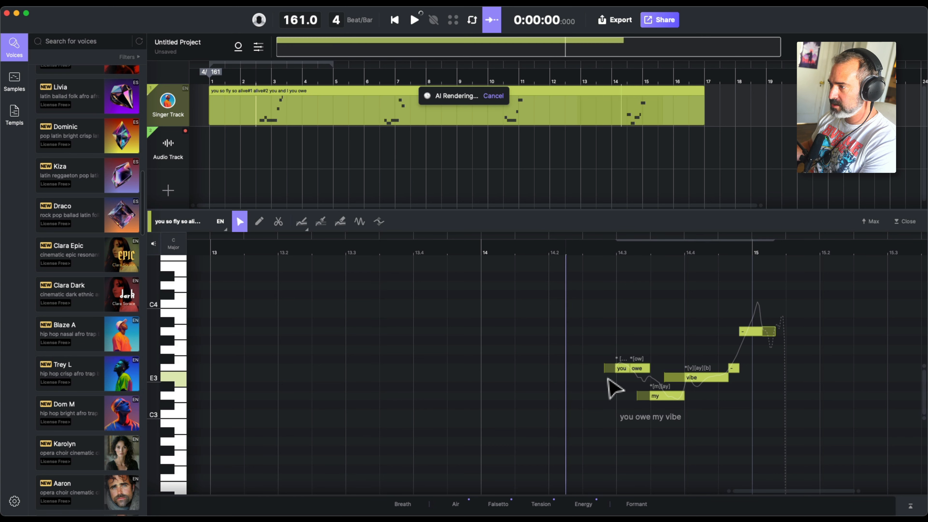
{"action": "left_click", "coordinate": [638, 368]}
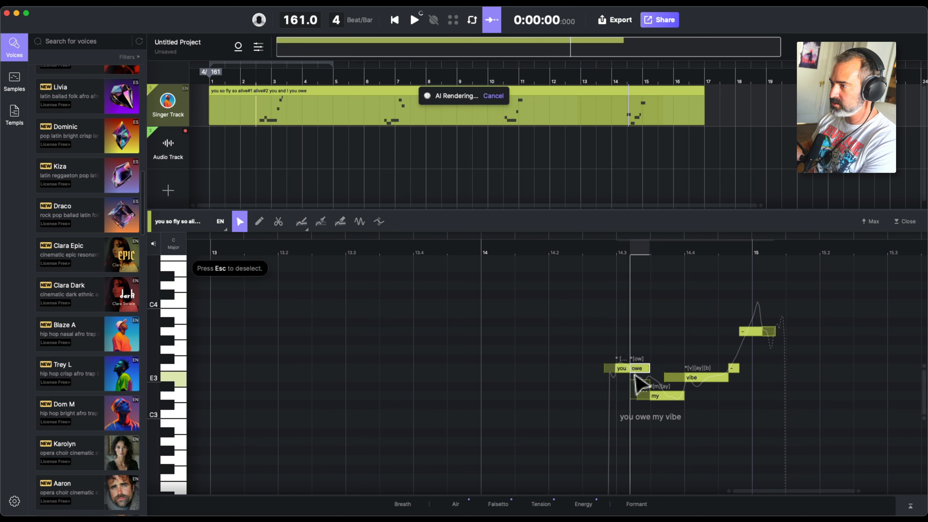
{"action": "left_click", "coordinate": [622, 369]}
{"action": "key", "text": "BackSpace"}
Change the "owe" lyric in the fourth phrase to "you" and play the phrase.
{"action": "double_click", "coordinate": [641, 369]}
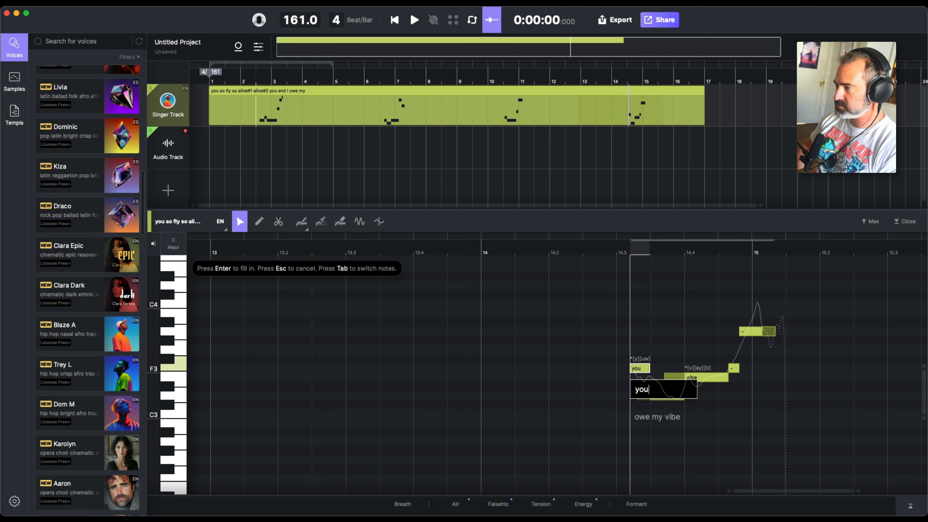
{"action": "type", "text": "you"}
{"action": "key", "text": "Return"}
{"action": "key", "text": "space"}
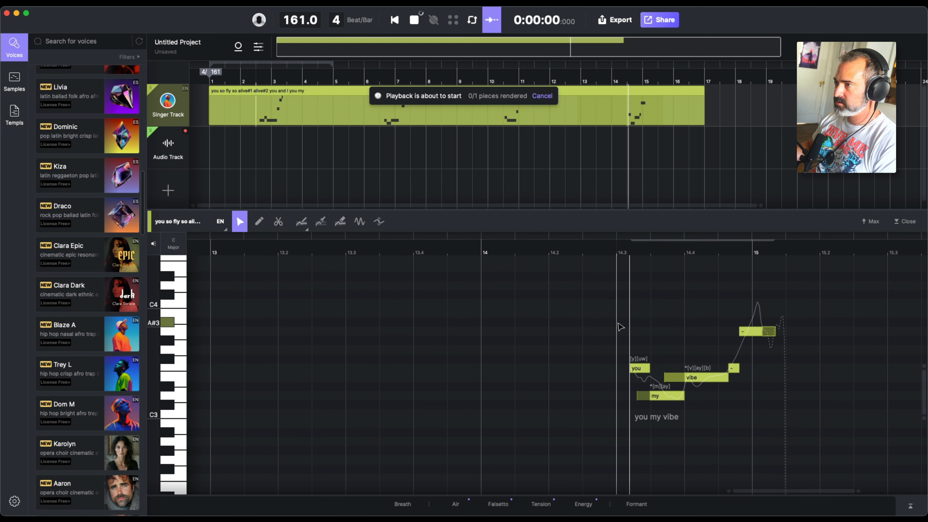
{"action": "key", "text": "space"}
{"action": "left_click", "coordinate": [566, 322]}
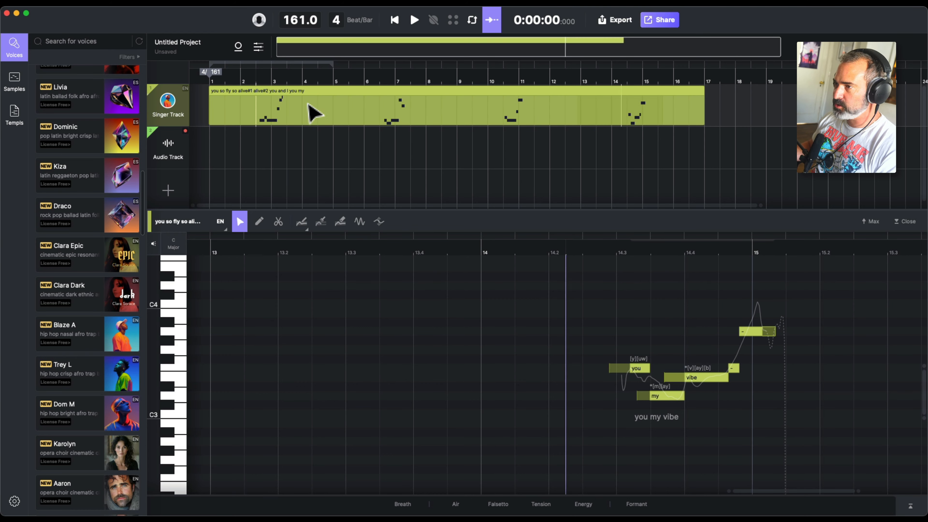
Check where the Vocals clip starts in Ableton Live, and move the Singer Track clip in ACE Studio to bar 17.
{"action": "double_click", "coordinate": [312, 90]}
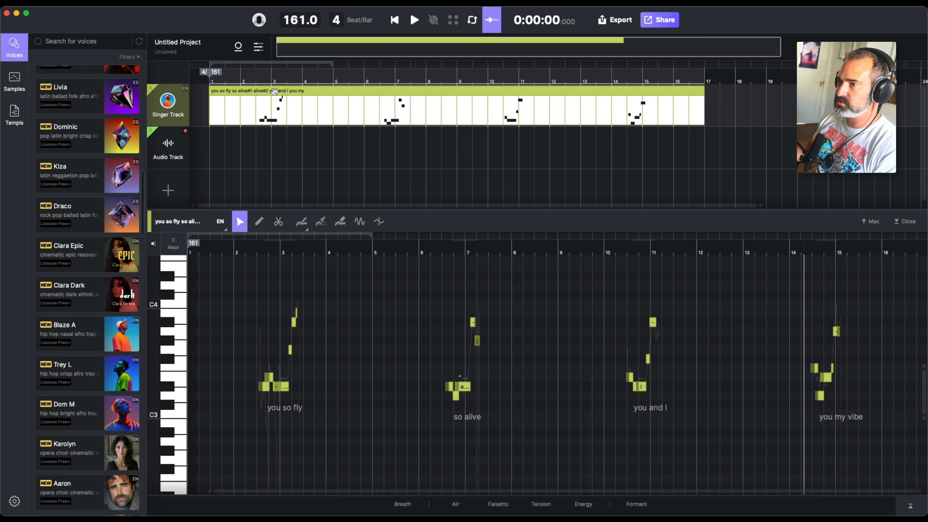
{"action": "key", "text": "super+Tab"}
{"action": "key", "text": "super+Tab"}
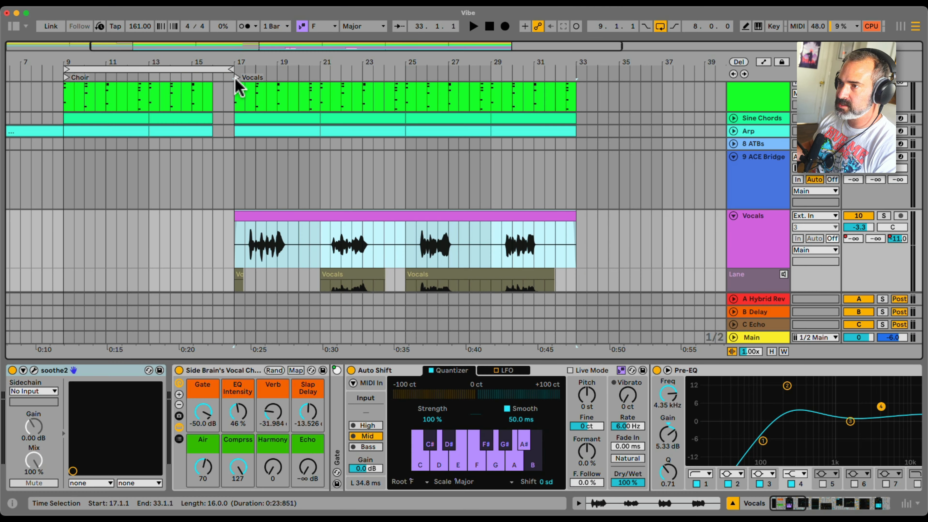
{"action": "key", "text": "super+Tab"}
{"action": "left_click_drag", "start_coordinate": [265, 92], "coordinate": [721, 118]}
{"action": "scroll", "coordinate": [577, 121], "scroll_direction": "right", "scroll_amount": 5}
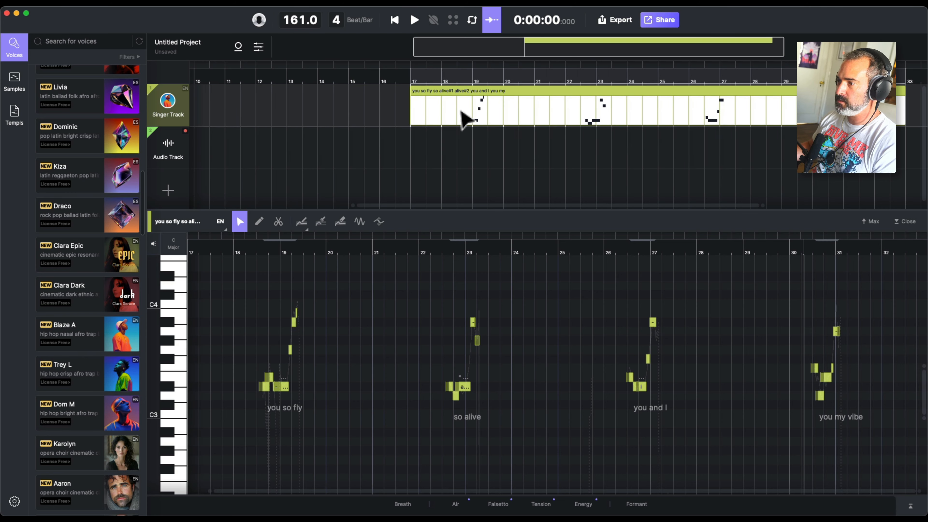
Switch to Ableton Live and unfold and enable Auto Shift, Roar and Haas on the 9 ACE Bridge track.
{"action": "key", "text": "super+Tab"}
{"action": "left_click", "coordinate": [760, 189]}
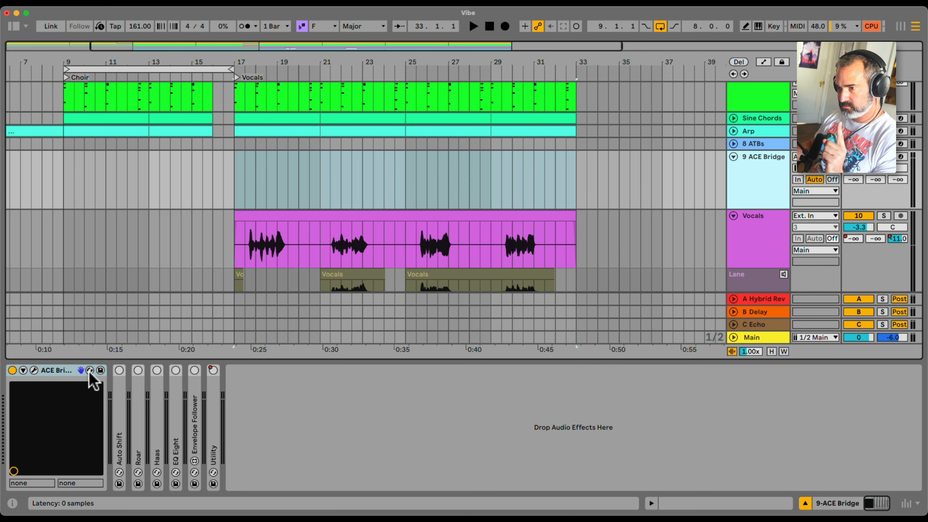
{"action": "double_click", "coordinate": [119, 386]}
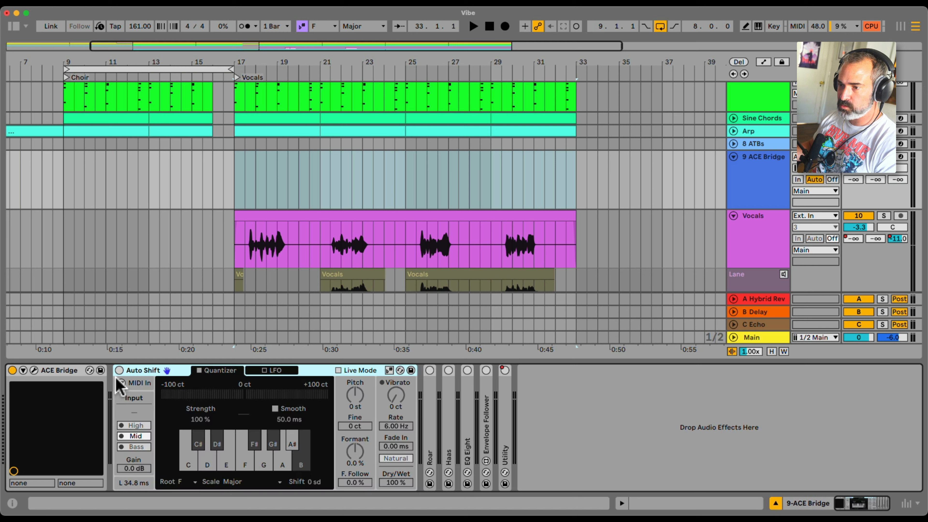
{"action": "double_click", "coordinate": [430, 404]}
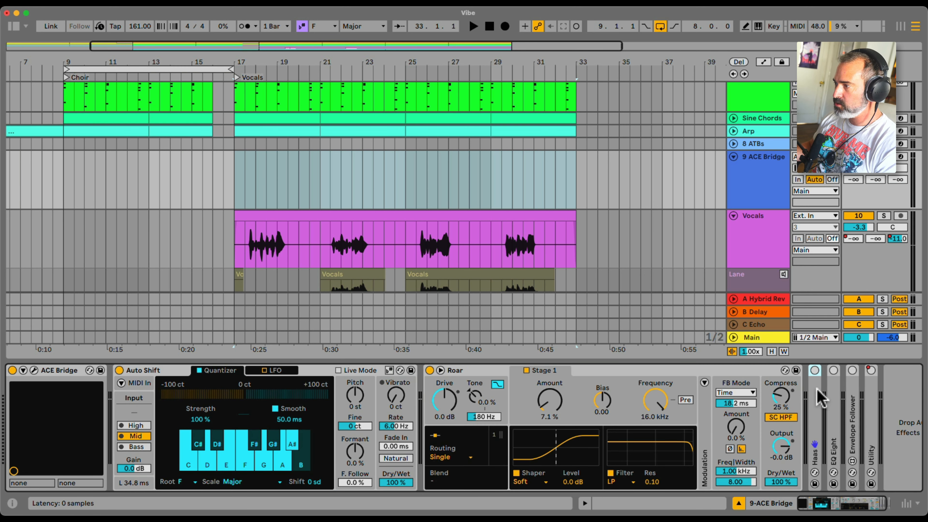
{"action": "double_click", "coordinate": [820, 396]}
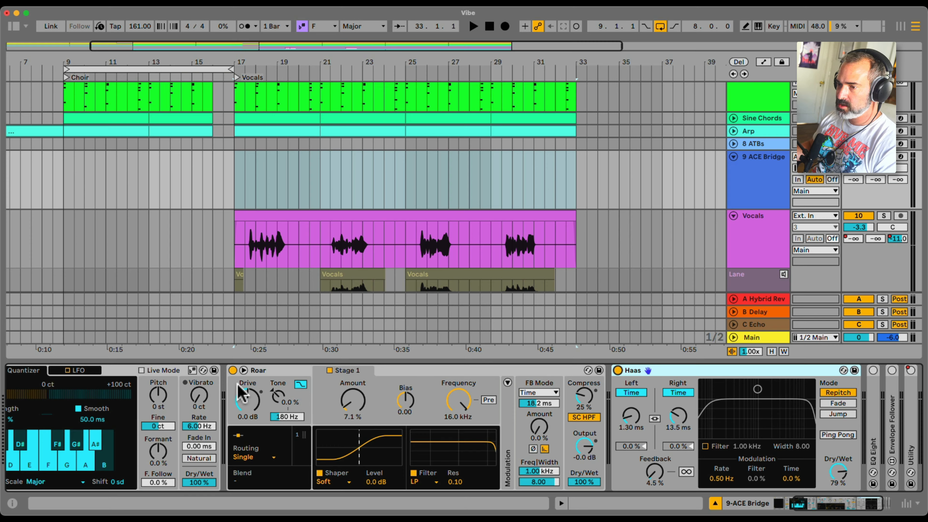
{"action": "scroll", "coordinate": [241, 393], "scroll_direction": "left", "scroll_amount": 5}
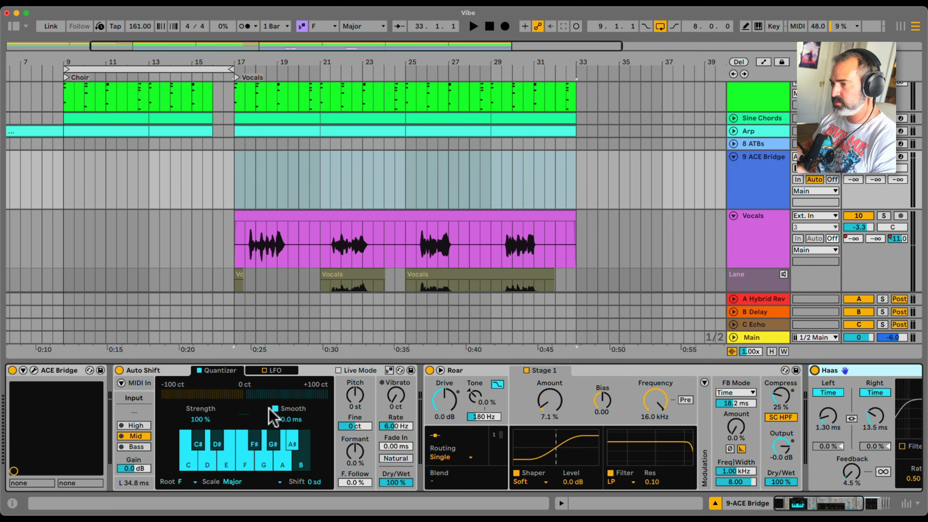
{"action": "scroll", "coordinate": [569, 420], "scroll_direction": "right", "scroll_amount": 5}
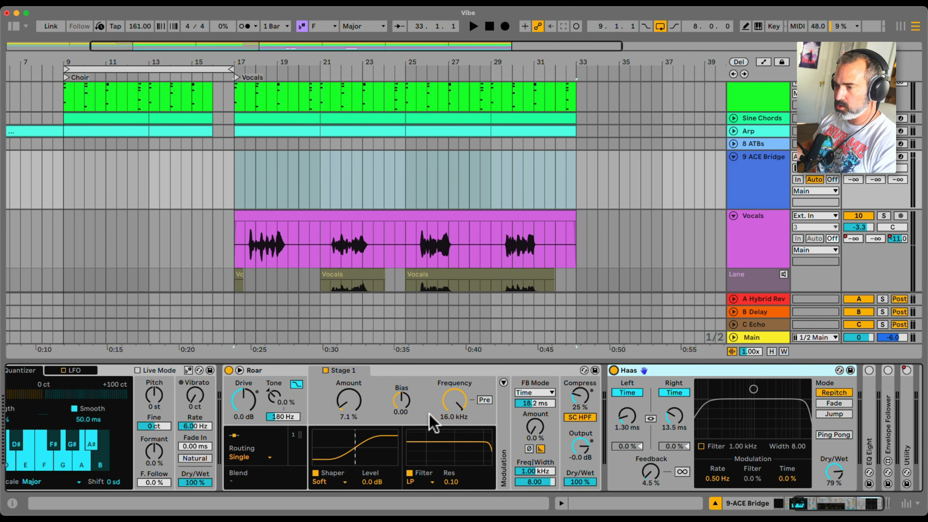
Unfold and enable EQ Eight and Envelope Follower on the 9 ACE Bridge track, and unfold Utility.
{"action": "scroll", "coordinate": [540, 412], "scroll_direction": "right", "scroll_amount": 2}
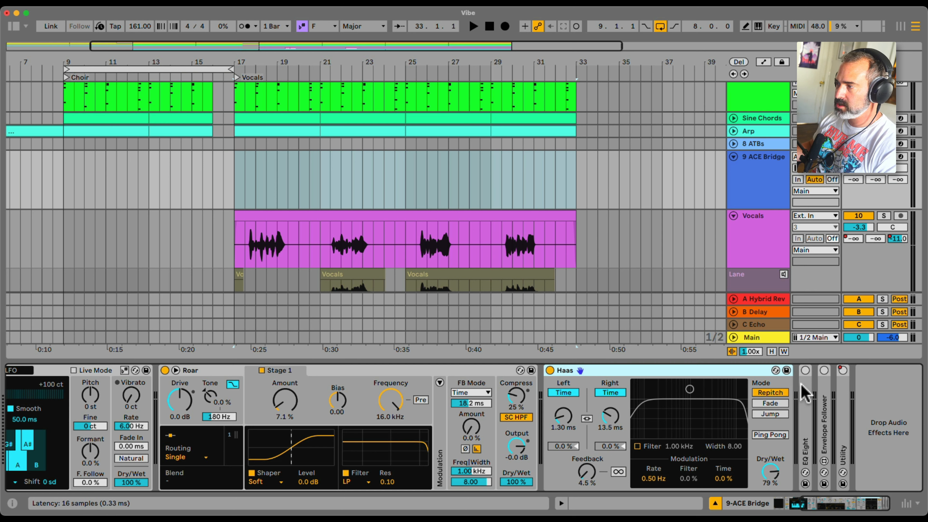
{"action": "double_click", "coordinate": [804, 391]}
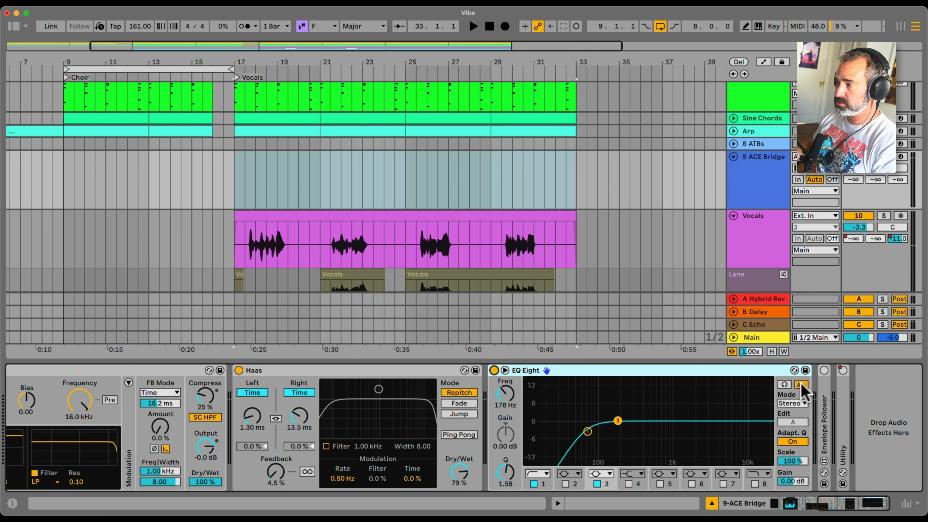
{"action": "double_click", "coordinate": [826, 390]}
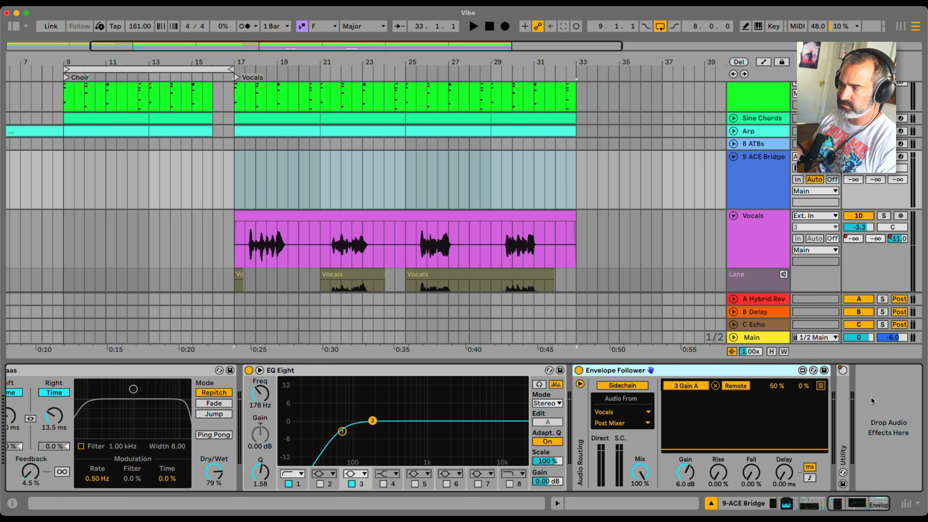
{"action": "double_click", "coordinate": [849, 412]}
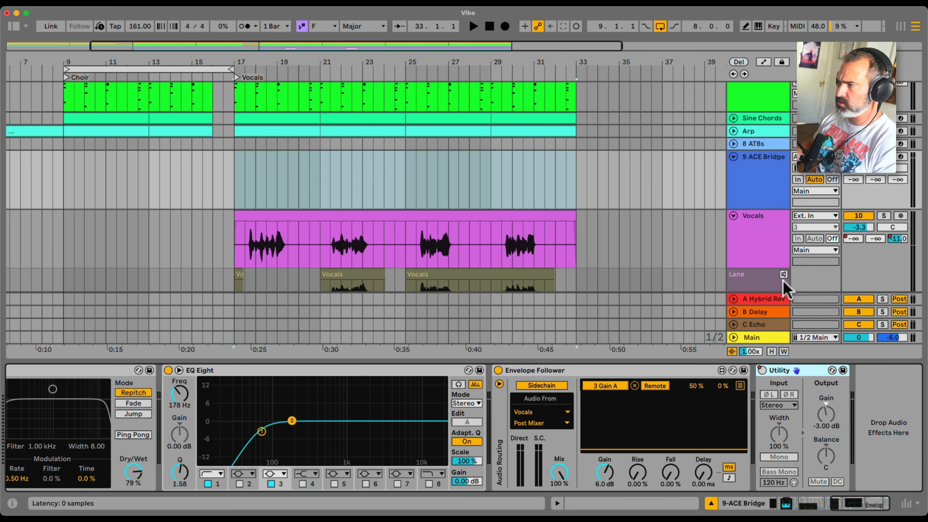
Play the 9 ACE Bridge backing vocals from bar 17, and repeat the playback with the Vocals track soloed.
{"action": "left_click", "coordinate": [774, 195]}
{"action": "left_click", "coordinate": [273, 188]}
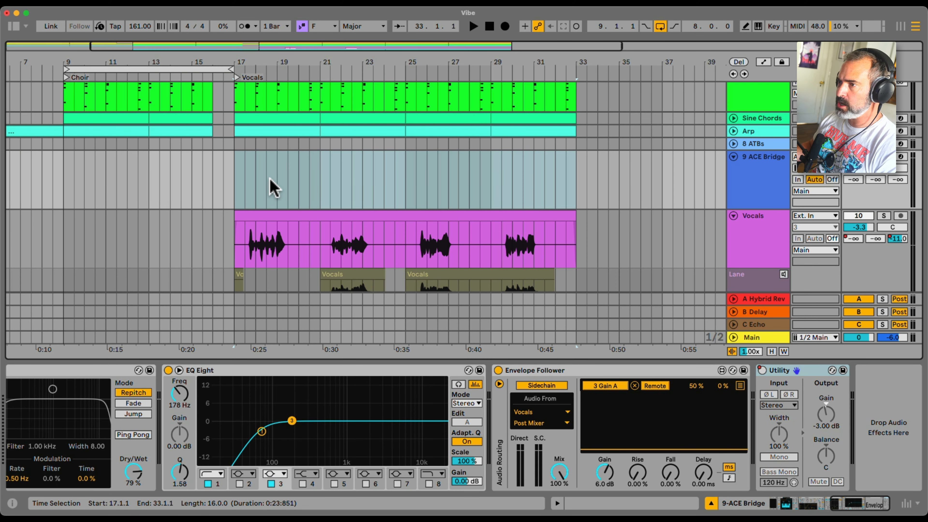
{"action": "left_click", "coordinate": [240, 182]}
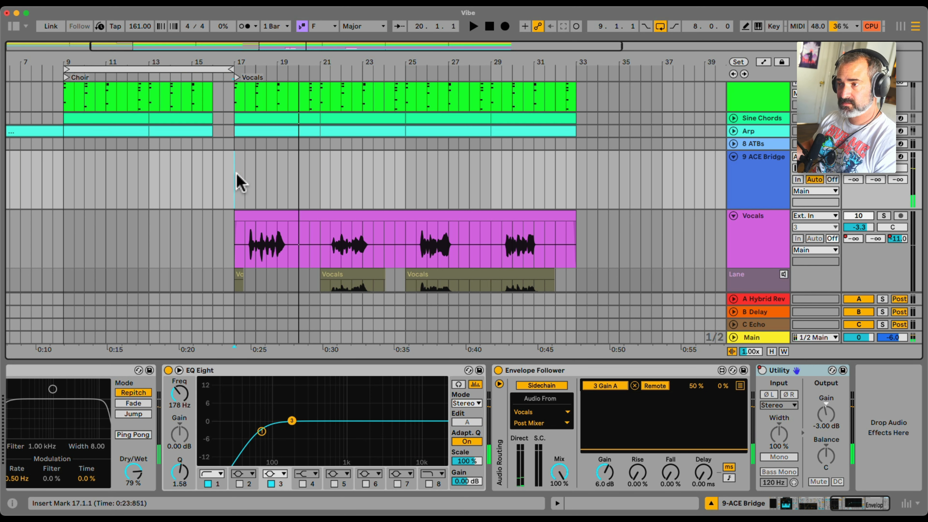
{"action": "key", "text": "space"}
{"action": "key", "text": "space"}
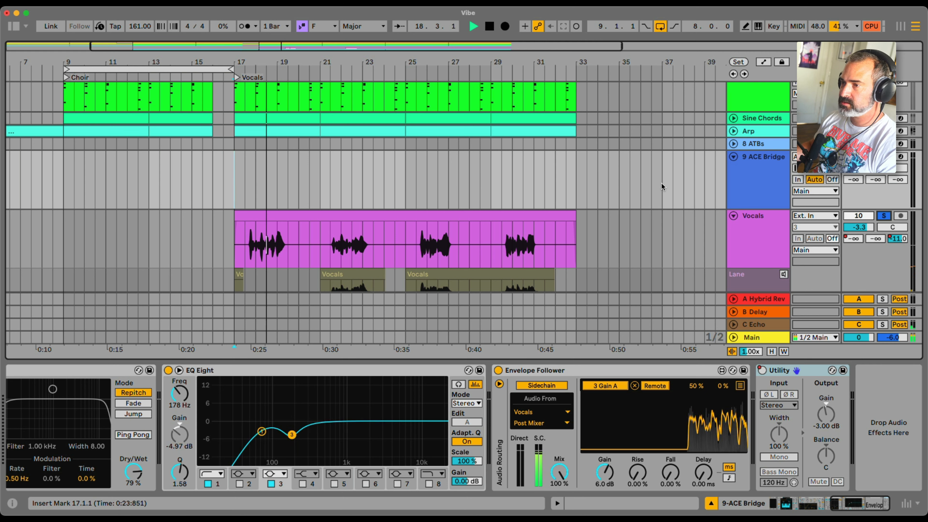
{"action": "key", "text": "space"}
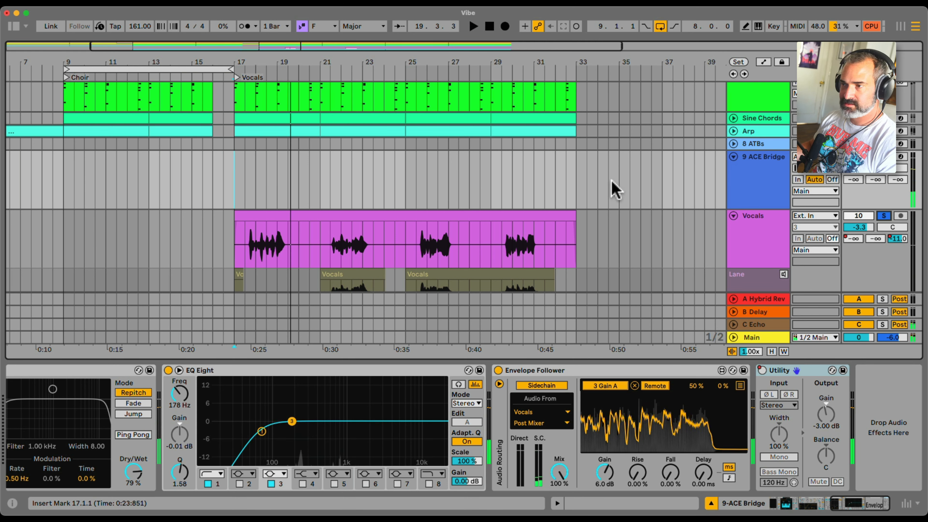
Switch to ACE Studio, duplicate the Singer Track and assign the Jessica voice to the copy.
{"action": "key", "text": "super+Tab"}
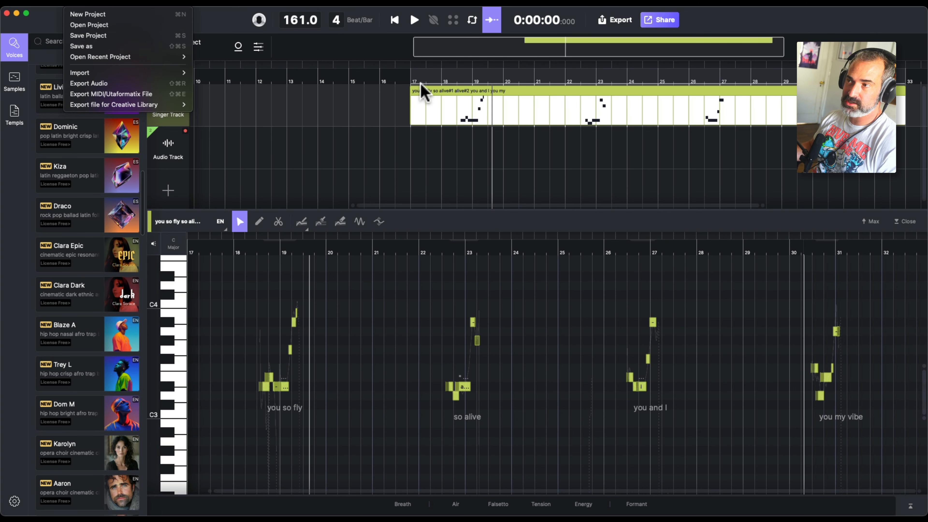
{"action": "left_click", "coordinate": [186, 111]}
{"action": "left_click", "coordinate": [168, 91]}
{"action": "key", "text": "super+d"}
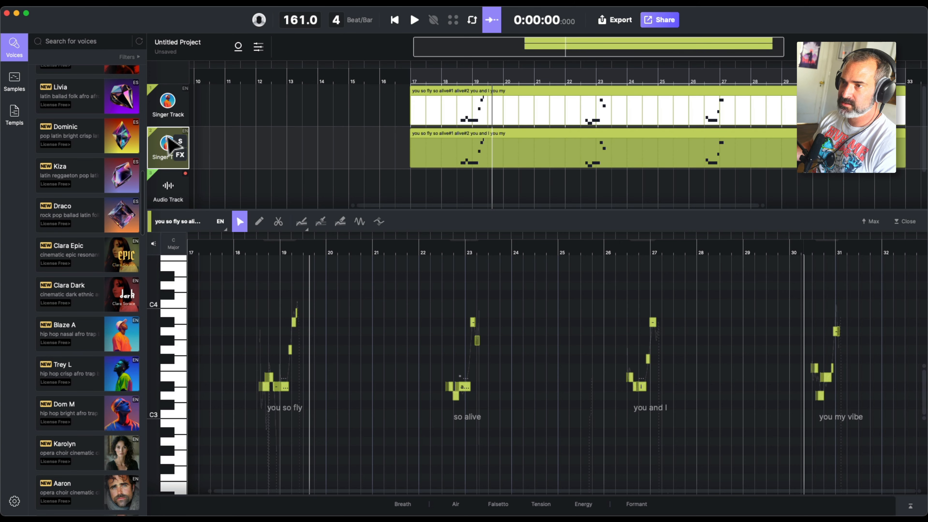
{"action": "left_click", "coordinate": [179, 154]}
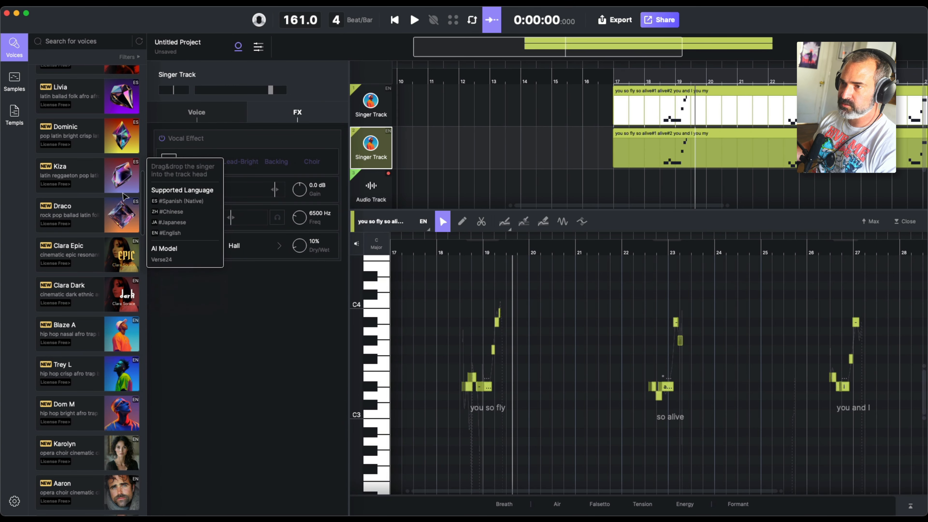
{"action": "scroll", "coordinate": [125, 198], "scroll_direction": "up", "scroll_amount": 10}
{"action": "left_click_drag", "start_coordinate": [126, 197], "coordinate": [389, 153]}
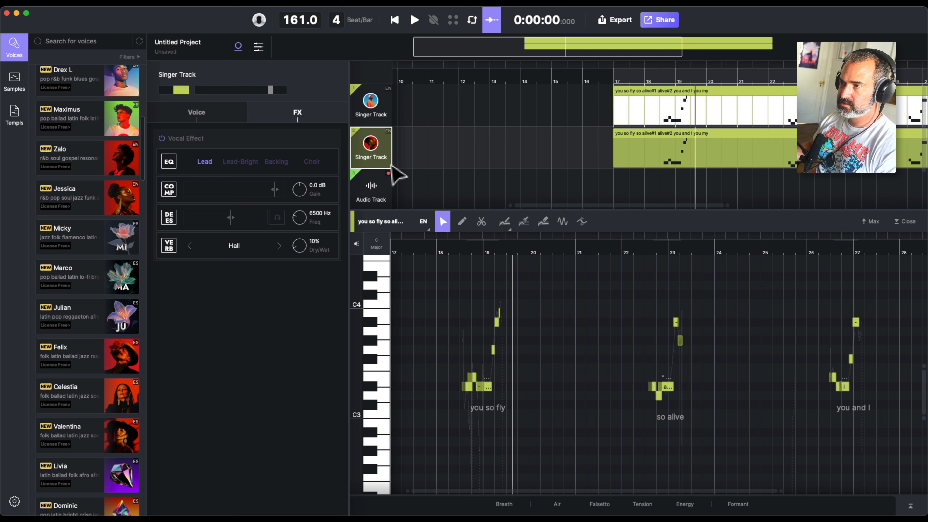
Assign the Maximus voice to a third Singer Track copy and duplicate that track once more.
{"action": "left_click_drag", "start_coordinate": [122, 118], "coordinate": [376, 187]}
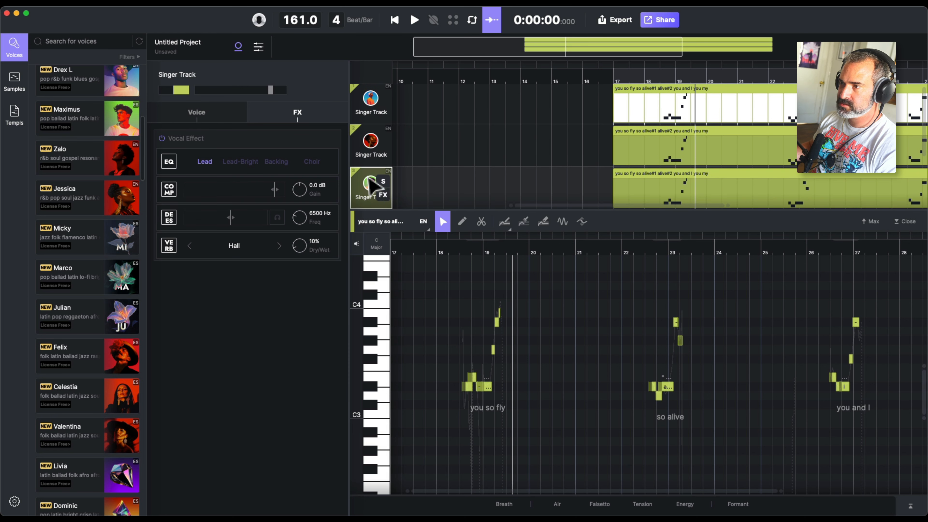
{"action": "scroll", "coordinate": [400, 188], "scroll_direction": "down", "scroll_amount": 2}
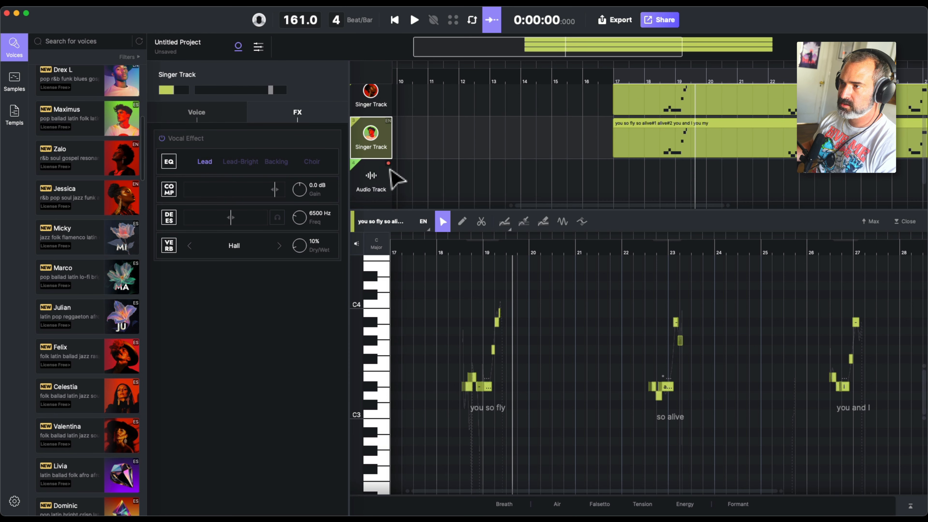
{"action": "key", "text": "super+d"}
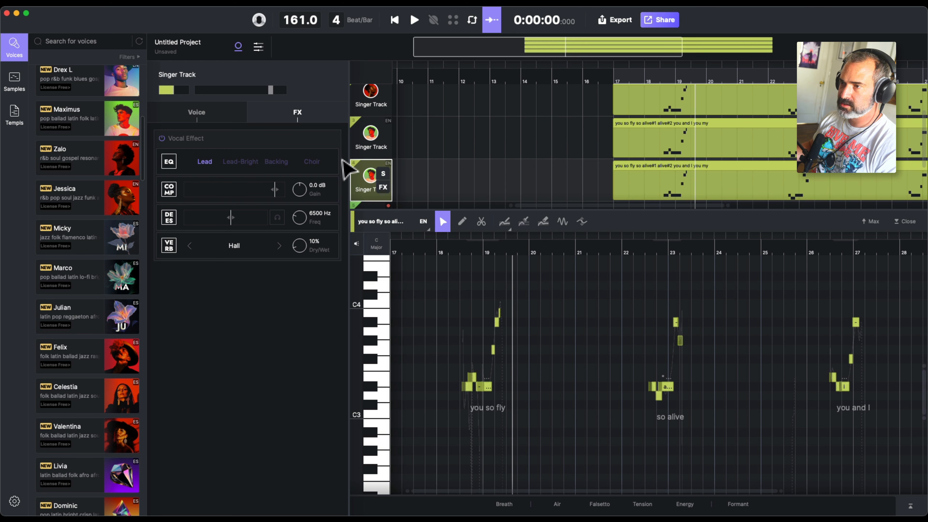
Open the recent project Backing Phrase End without saving the changes to the untitled project.
{"action": "left_click", "coordinate": [67, 12]}
{"action": "mouse_move", "coordinate": [121, 57]}
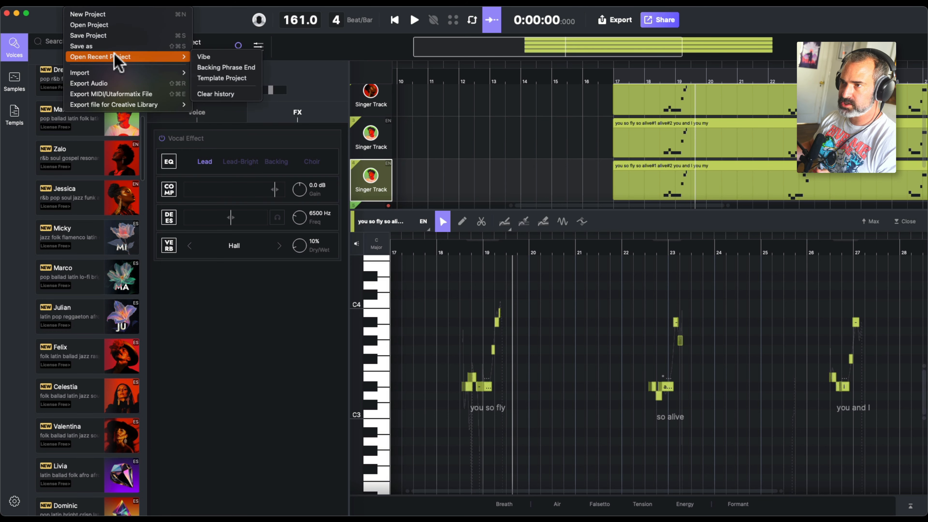
{"action": "left_click", "coordinate": [243, 67]}
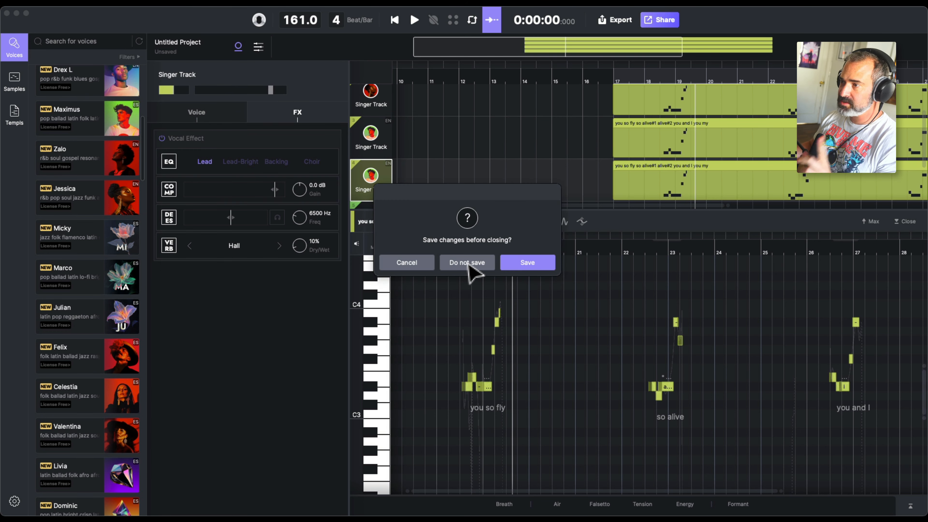
{"action": "left_click", "coordinate": [467, 262]}
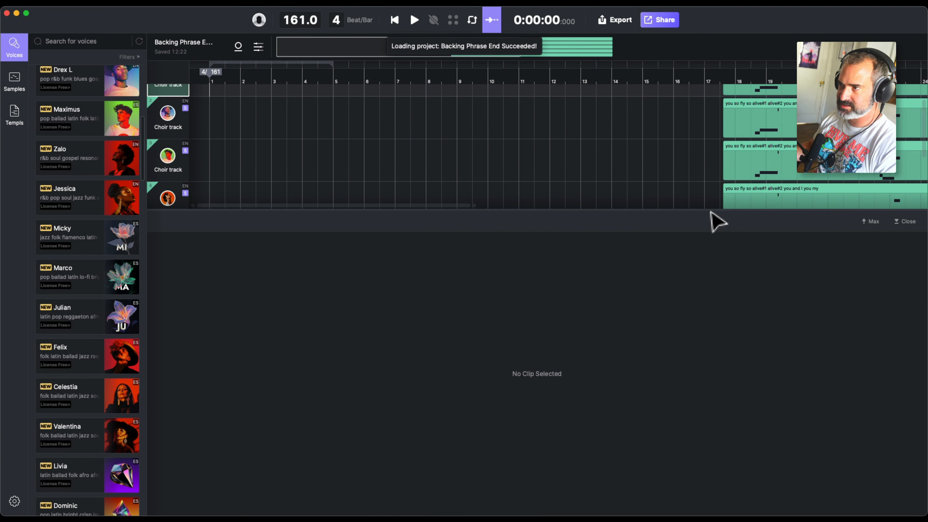
Examine the clips and vocal effect settings of each Choir track in the Backing Phrase End project.
{"action": "scroll", "coordinate": [656, 175], "scroll_direction": "right", "scroll_amount": 10}
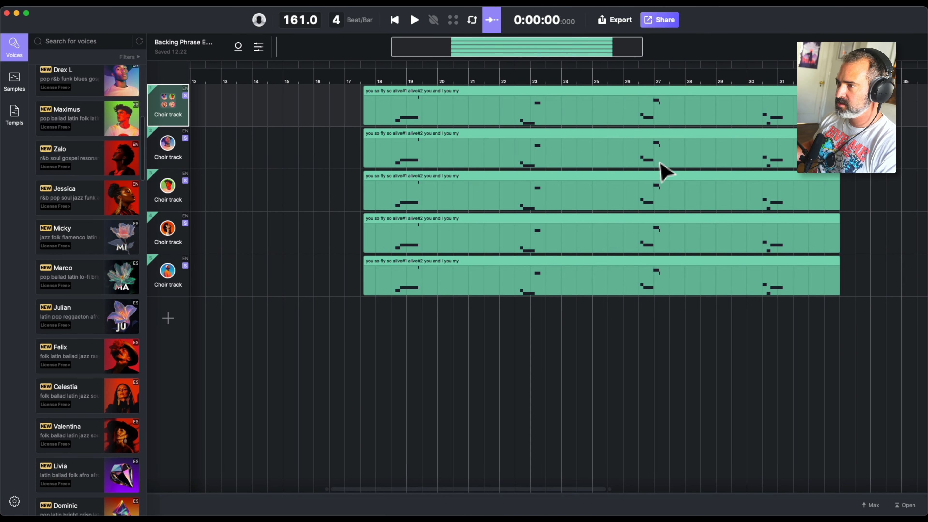
{"action": "scroll", "coordinate": [680, 170], "scroll_direction": "right", "scroll_amount": 5}
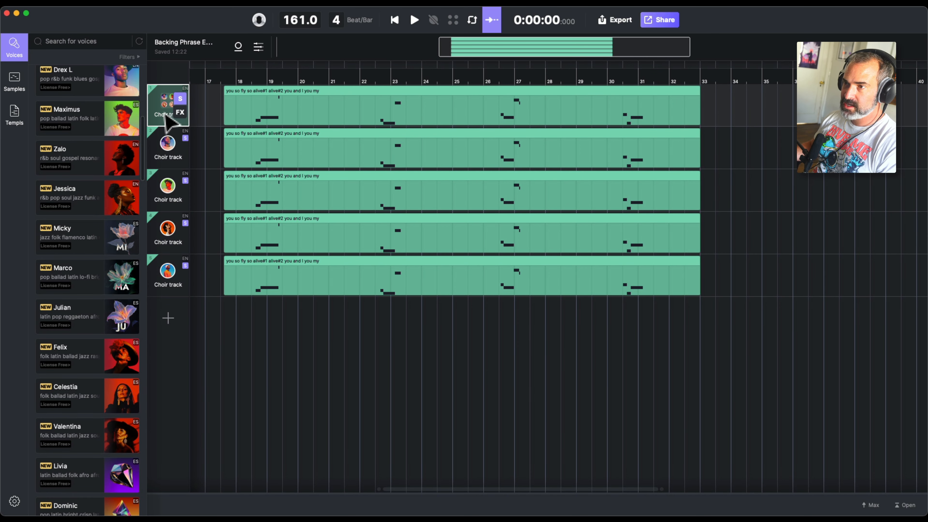
{"action": "left_click", "coordinate": [179, 112]}
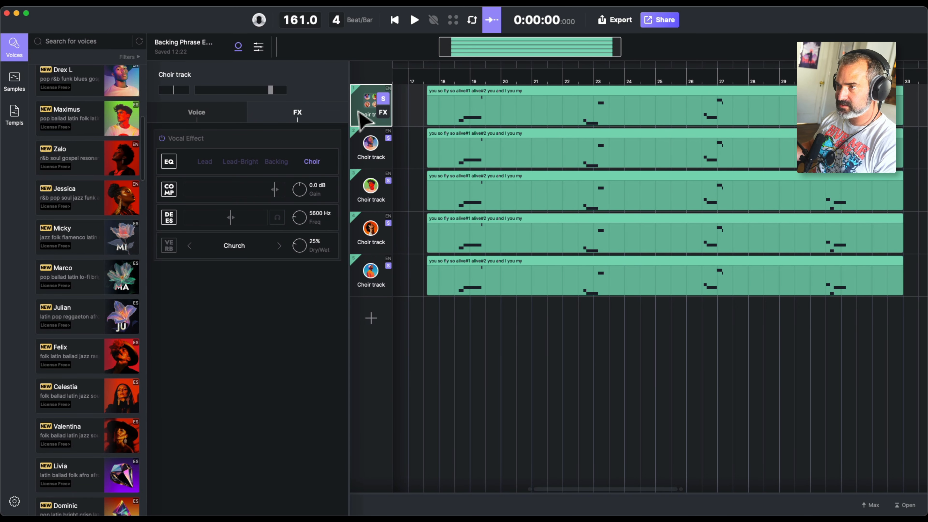
{"action": "left_click", "coordinate": [365, 149]}
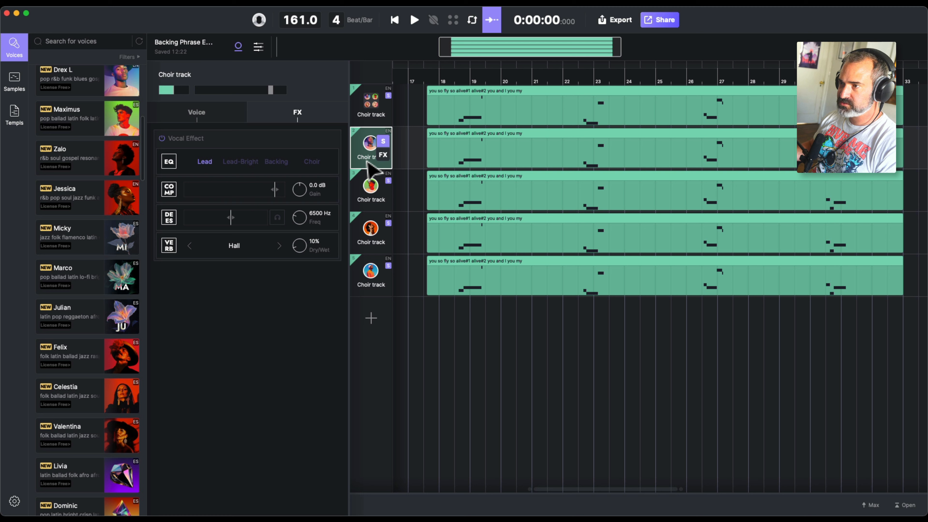
{"action": "left_click", "coordinate": [369, 179]}
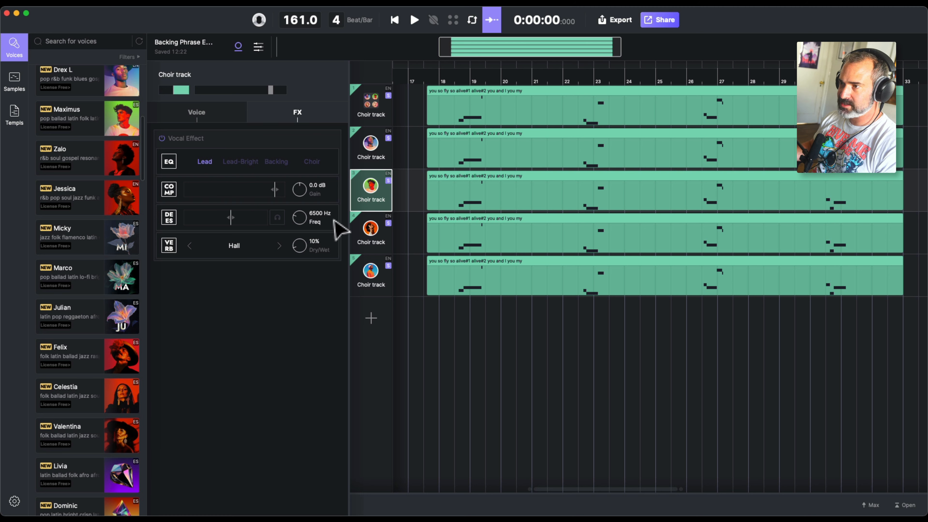
{"action": "left_click", "coordinate": [370, 232]}
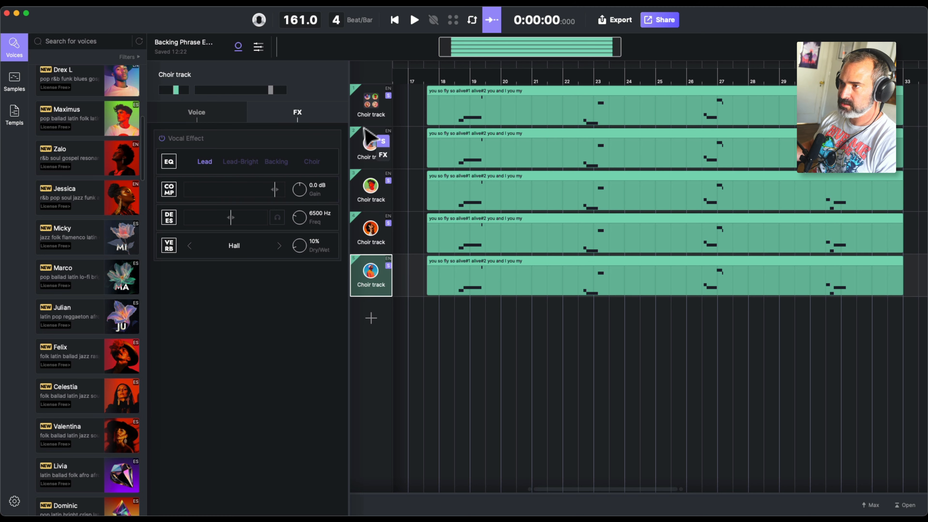
{"action": "left_click", "coordinate": [367, 121]}
Switch to Ableton Live, set the playback start to bar 17 and hide the Vocals track's take lanes.
{"action": "key", "text": "super+Tab"}
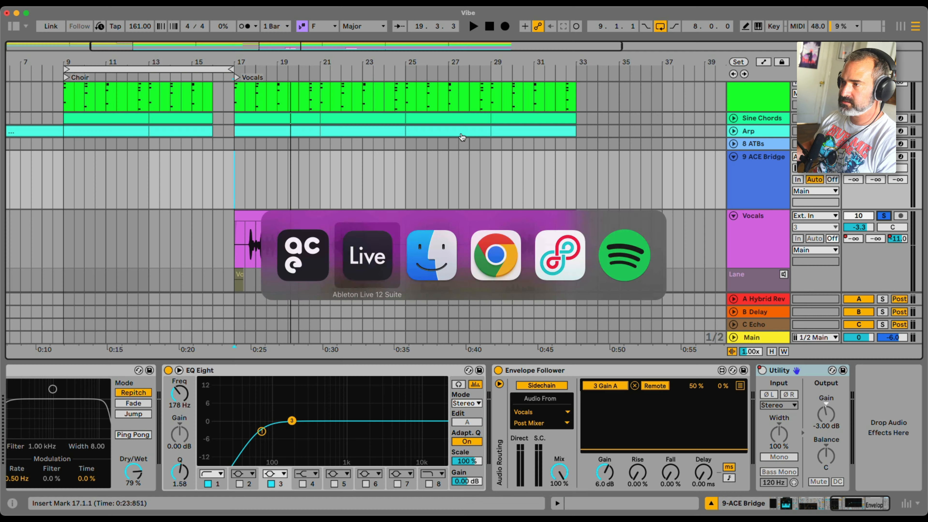
{"action": "left_click", "coordinate": [756, 197]}
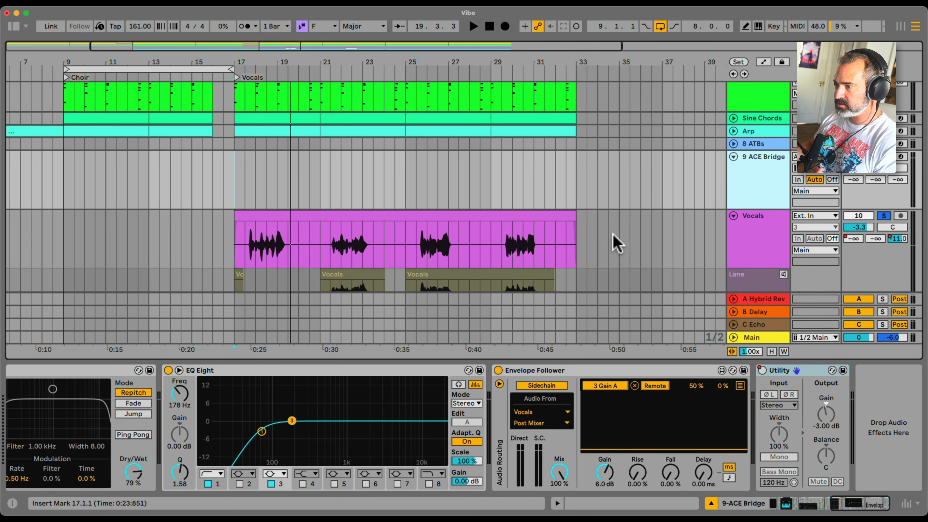
{"action": "left_click", "coordinate": [234, 183]}
{"action": "scroll", "coordinate": [877, 210], "scroll_direction": "down", "scroll_amount": 10}
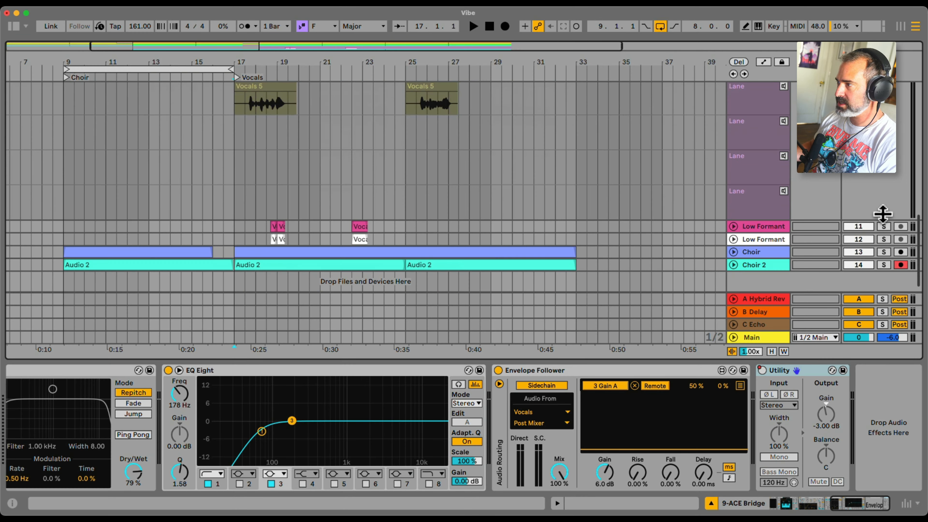
{"action": "scroll", "coordinate": [877, 208], "scroll_direction": "up", "scroll_amount": 6}
{"action": "right_click", "coordinate": [750, 135]}
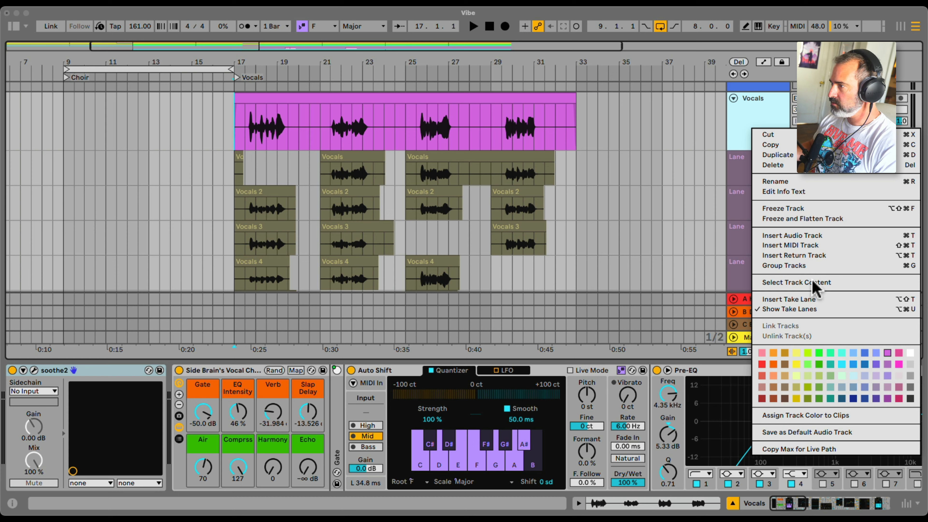
{"action": "left_click", "coordinate": [823, 309]}
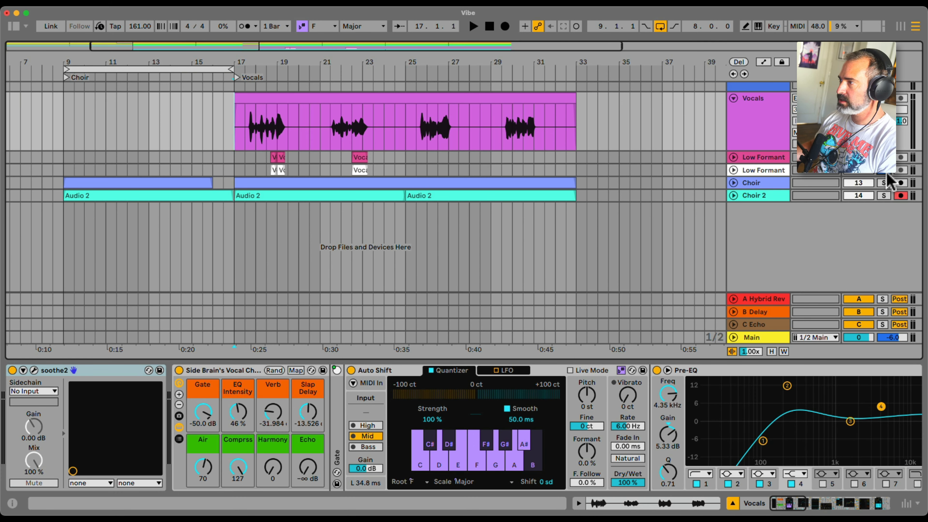
Play the soloed vocal tracks from bar 17, and unsolo them during playback to hear the full mix.
{"action": "scroll", "coordinate": [426, 157], "scroll_direction": "up", "scroll_amount": 8}
{"action": "key", "text": "space"}
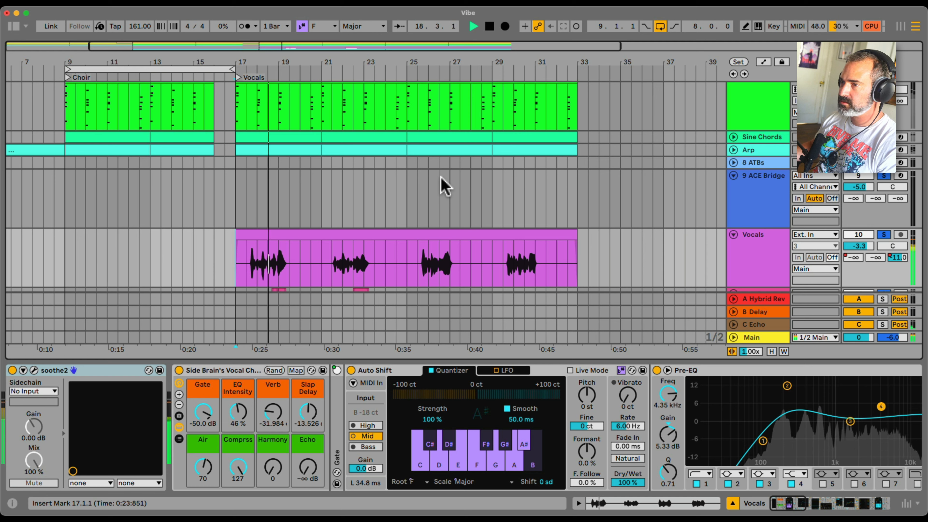
{"action": "scroll", "coordinate": [441, 180], "scroll_direction": "up", "scroll_amount": 1}
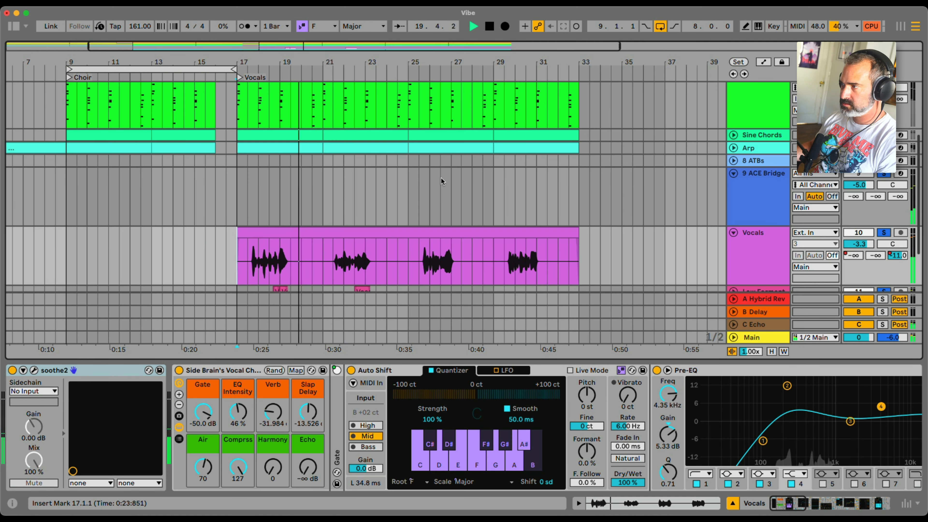
{"action": "scroll", "coordinate": [441, 177], "scroll_direction": "down", "scroll_amount": 1}
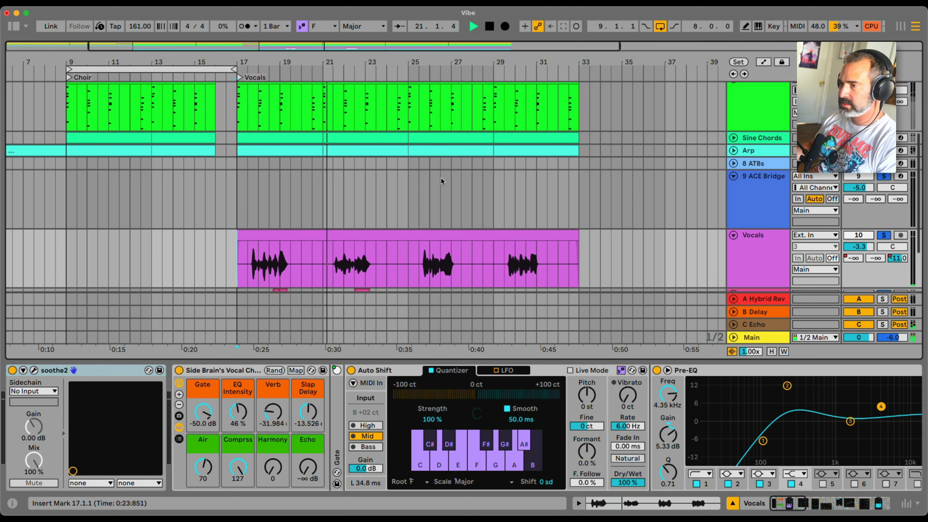
{"action": "scroll", "coordinate": [441, 177], "scroll_direction": "down", "scroll_amount": 1}
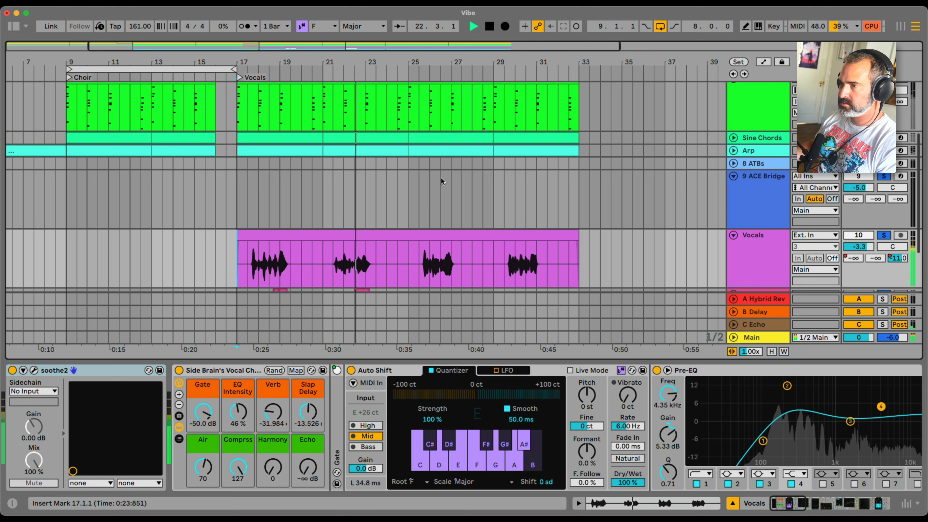
{"action": "left_click", "coordinate": [884, 177]}
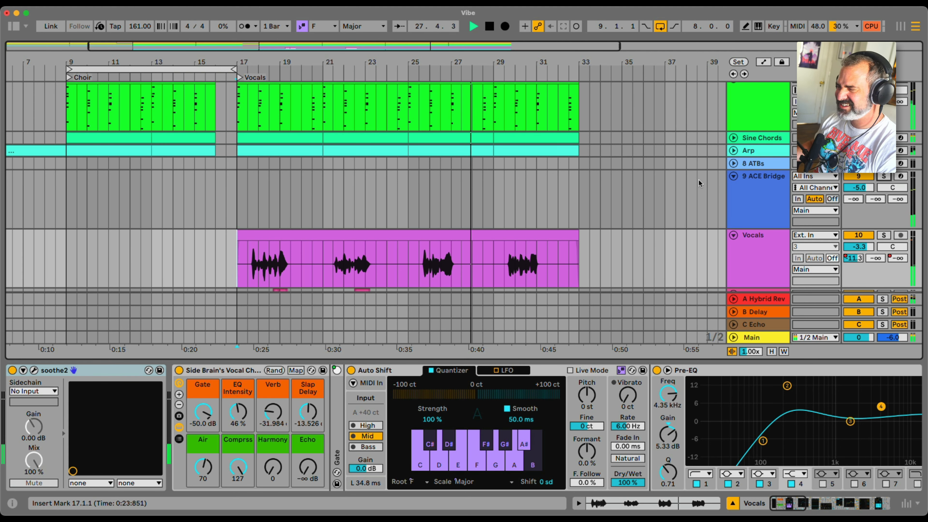
Fold the 9 ACE Bridge track and select the Vocals track.
{"action": "left_click", "coordinate": [735, 187]}
{"action": "left_click", "coordinate": [733, 176]}
{"action": "left_click", "coordinate": [738, 189]}
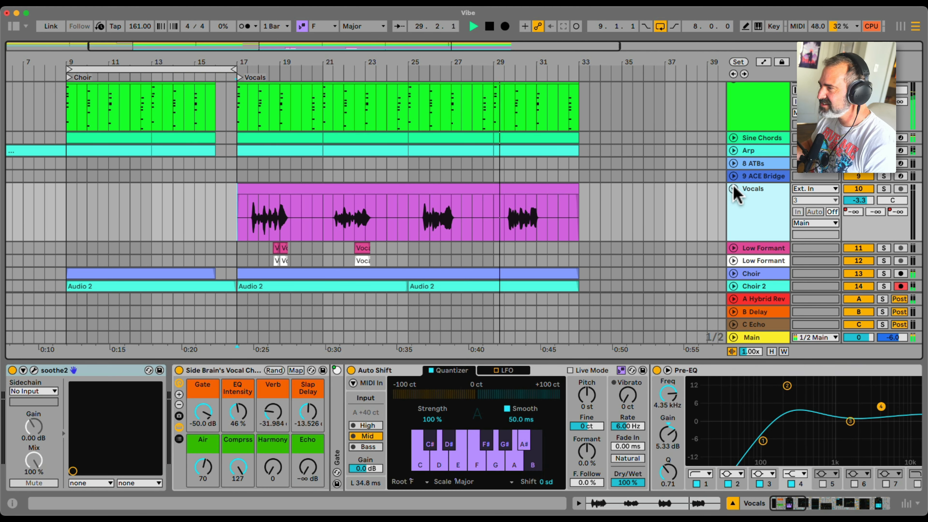
Fold the Vocals and Verb Glitch Chords tracks in the arrangement.
{"action": "left_click", "coordinate": [734, 188]}
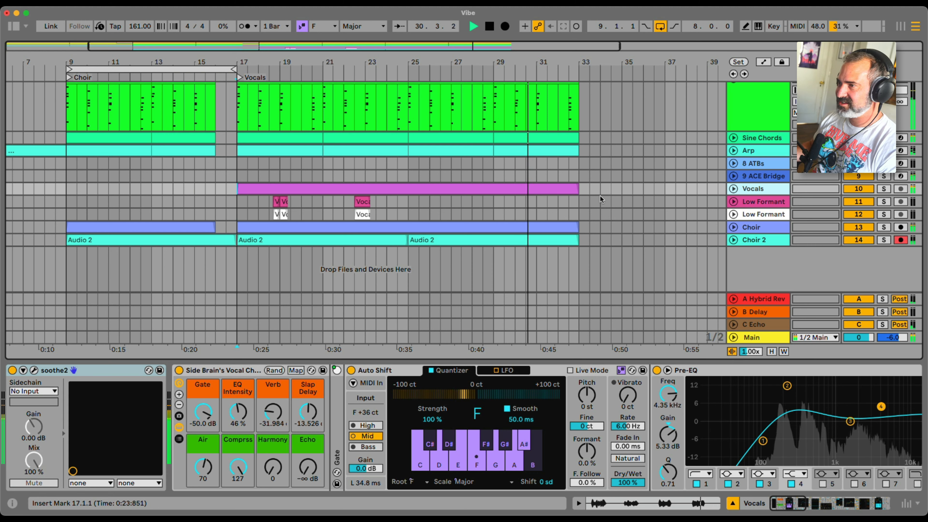
{"action": "scroll", "coordinate": [600, 196], "scroll_direction": "up", "scroll_amount": 4}
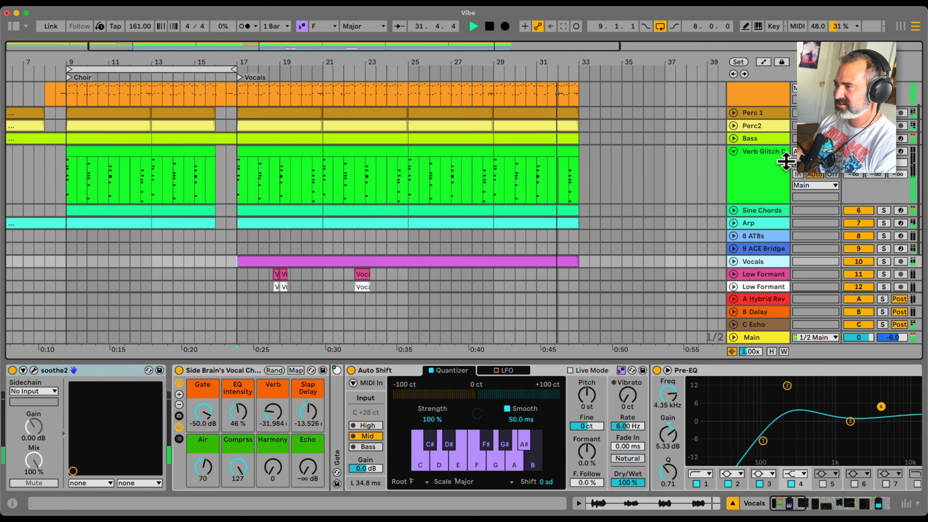
{"action": "left_click", "coordinate": [734, 152]}
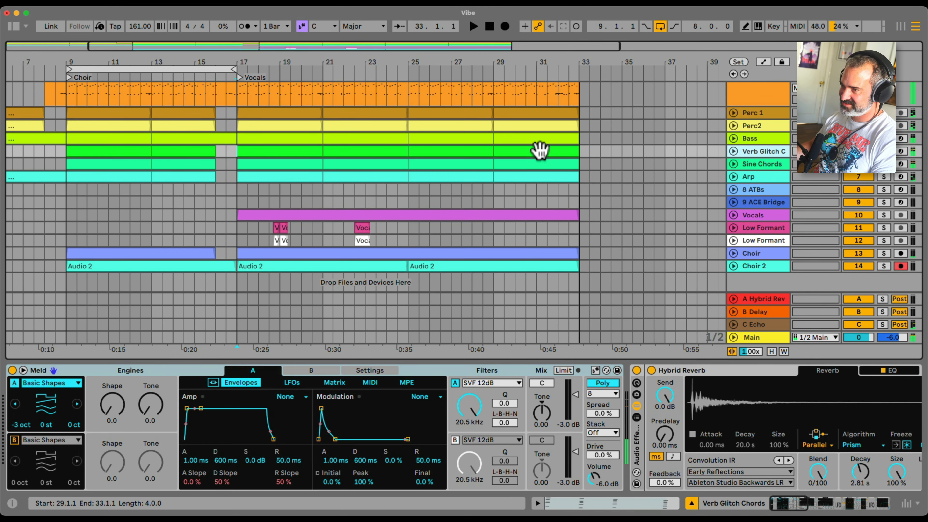
Switch to ACE Studio and review the five Choir track clips from bar 17 onward in the Backing Phrase End project.
{"action": "key", "text": "super+Tab"}
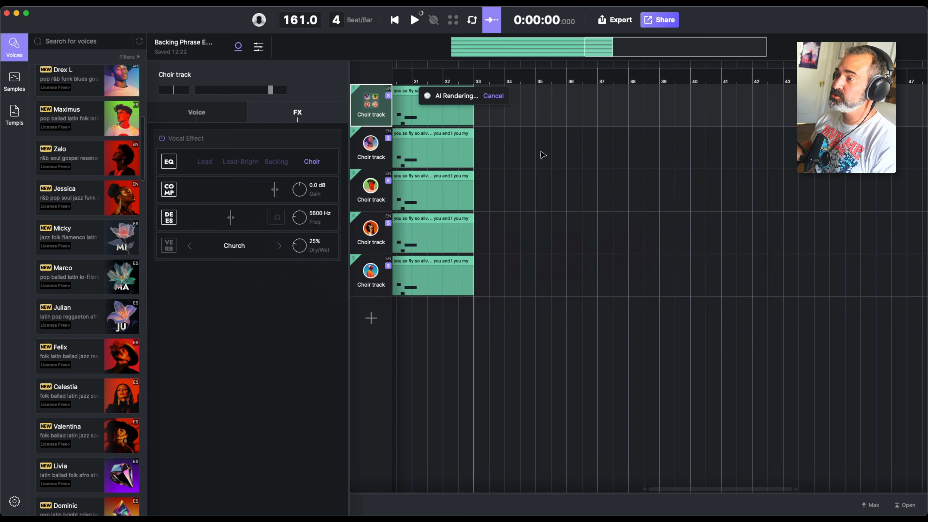
{"action": "scroll", "coordinate": [540, 155], "scroll_direction": "left", "scroll_amount": 4}
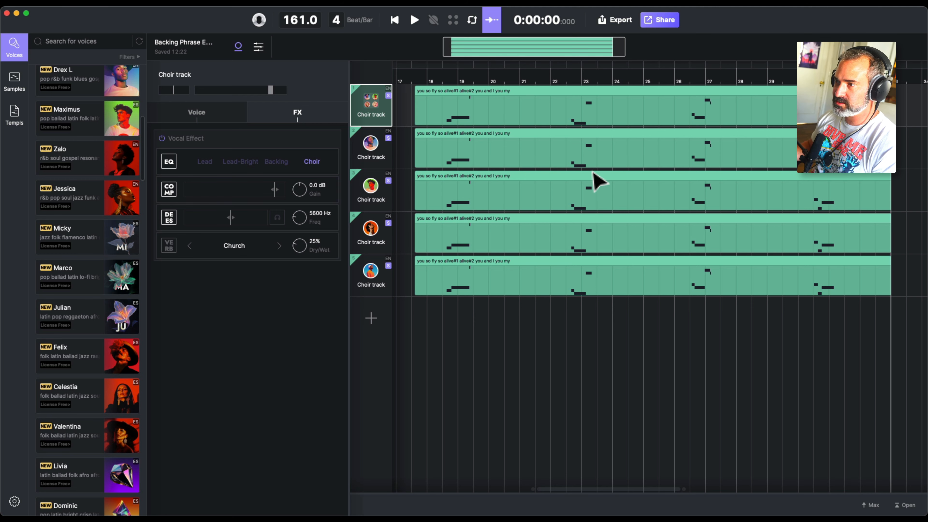
{"action": "scroll", "coordinate": [594, 176], "scroll_direction": "right", "scroll_amount": 7}
{"action": "scroll", "coordinate": [593, 175], "scroll_direction": "left", "scroll_amount": 7}
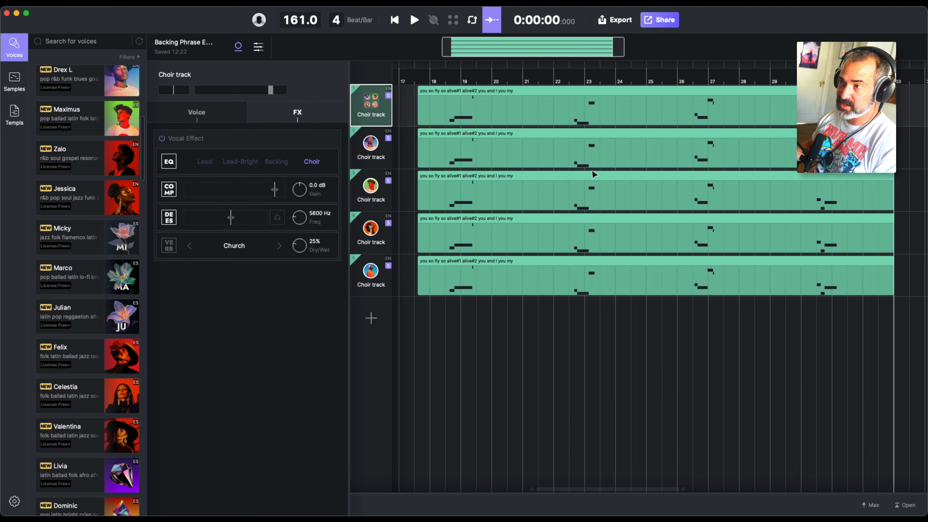